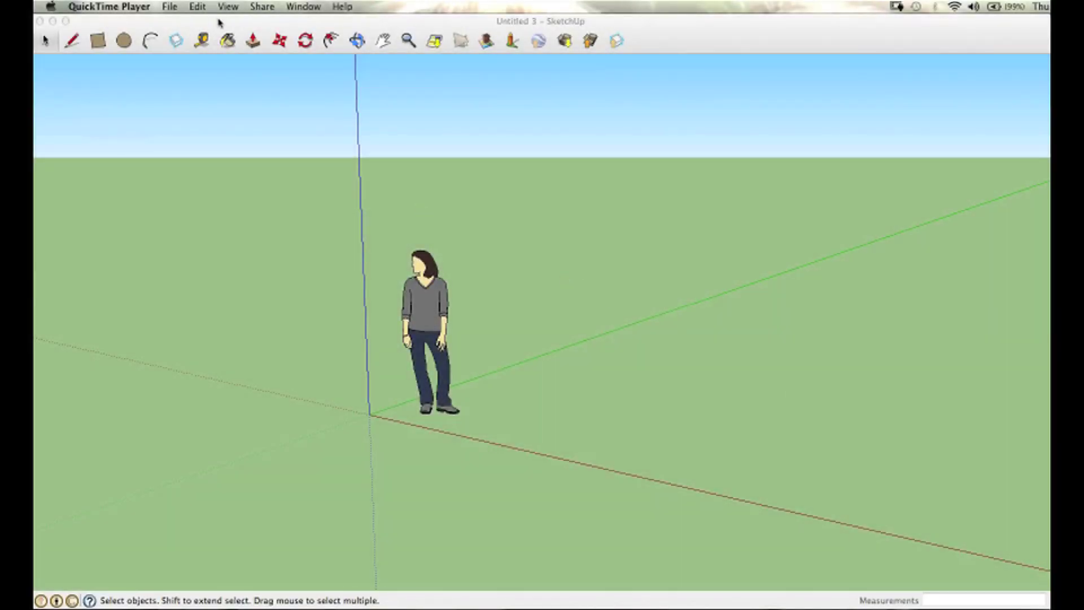
Step: Hide the drawing axes
left_click(198, 7)
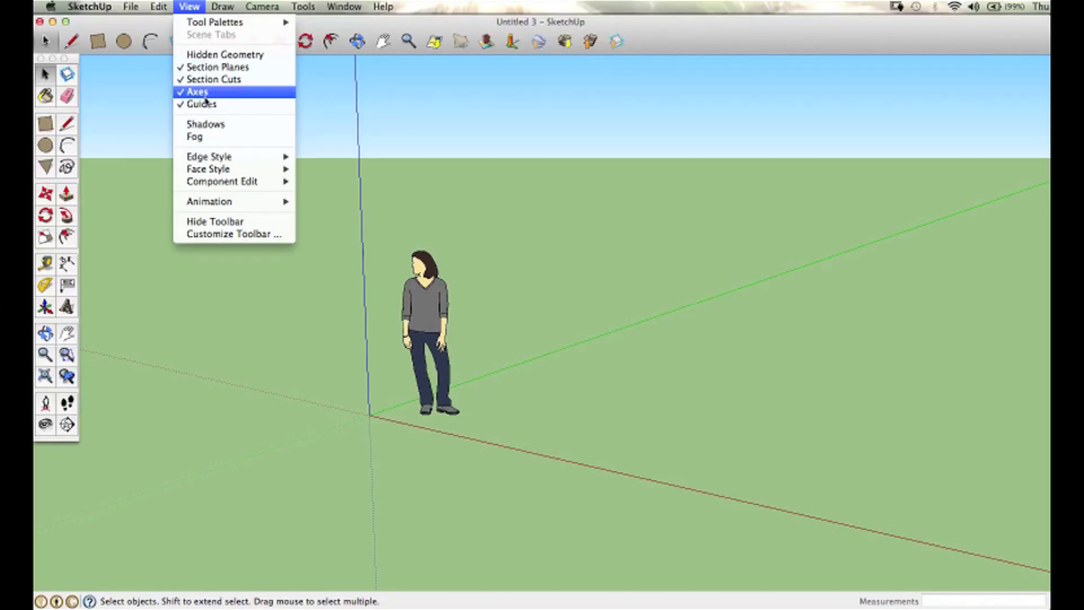
left_click(203, 94)
left_click(192, 6)
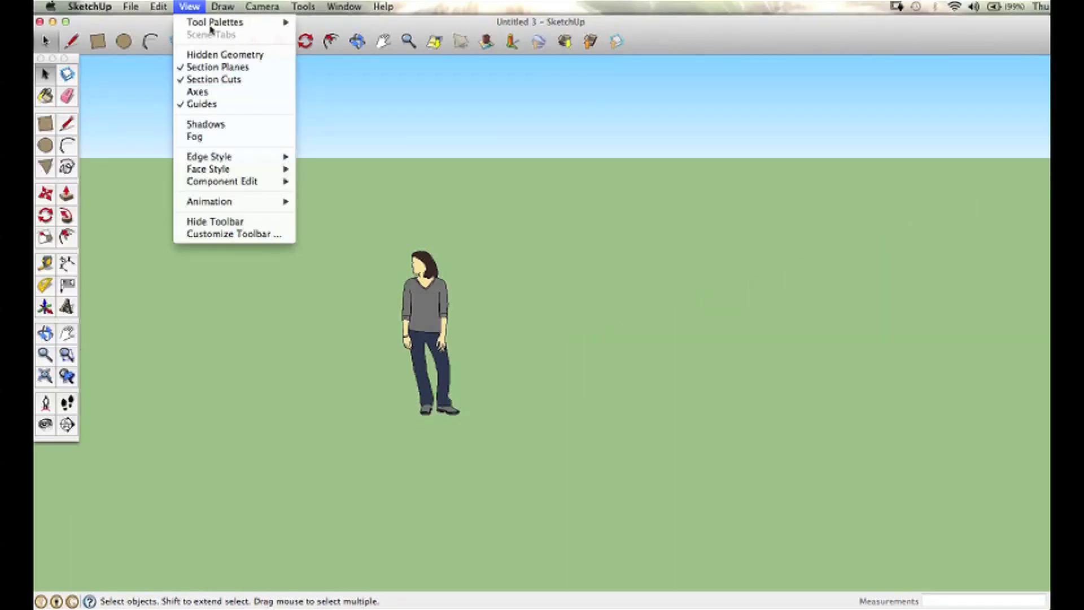
mouse_move(226, 21)
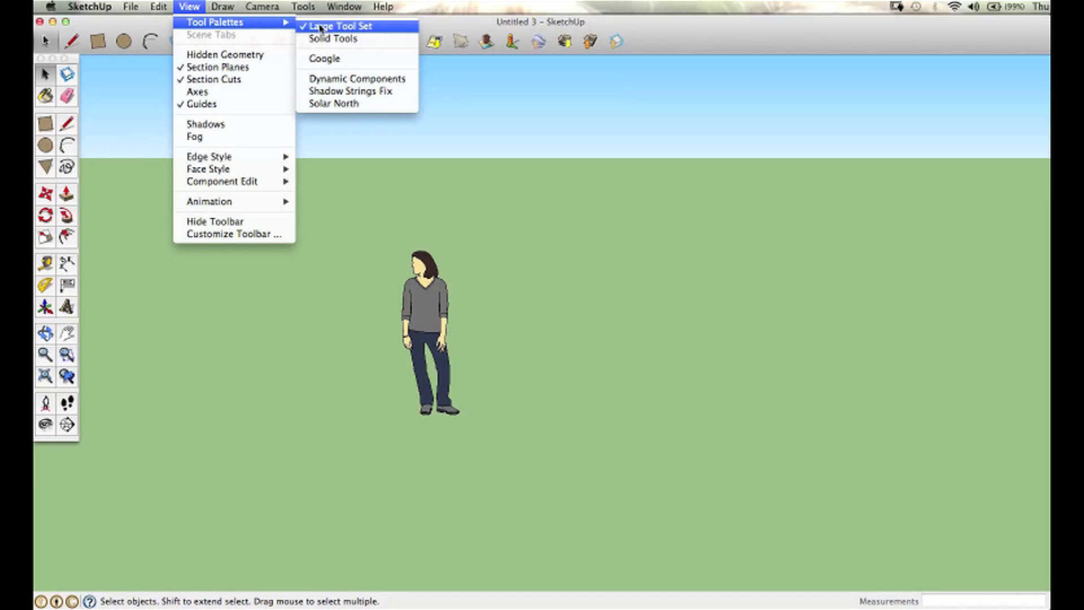
Step: Switch the camera to Parallel Projection and the Top standard view
mouse_move(262, 7)
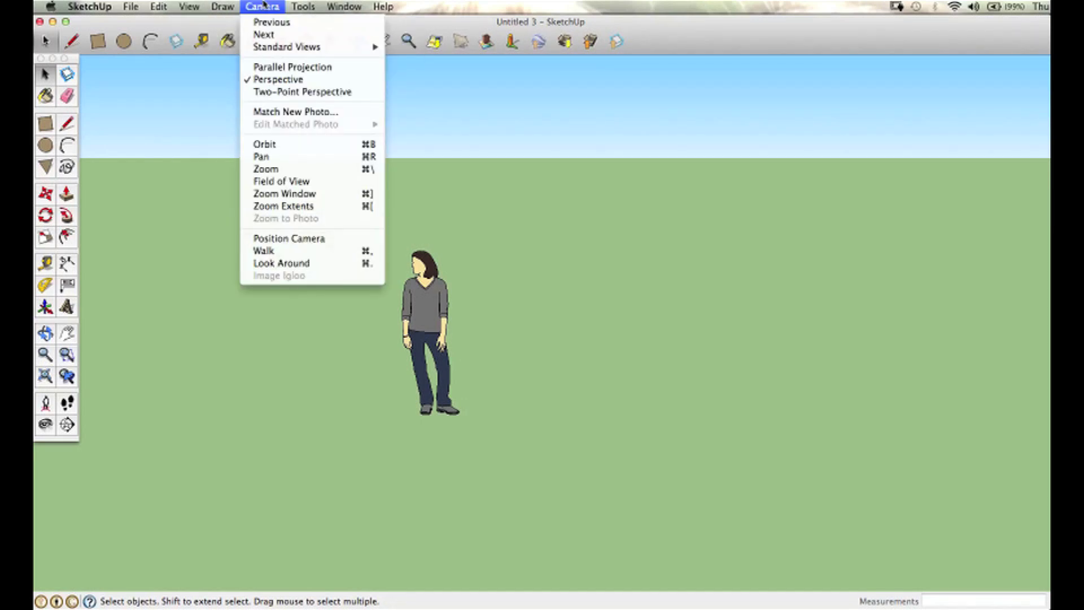
left_click(278, 68)
left_click(262, 6)
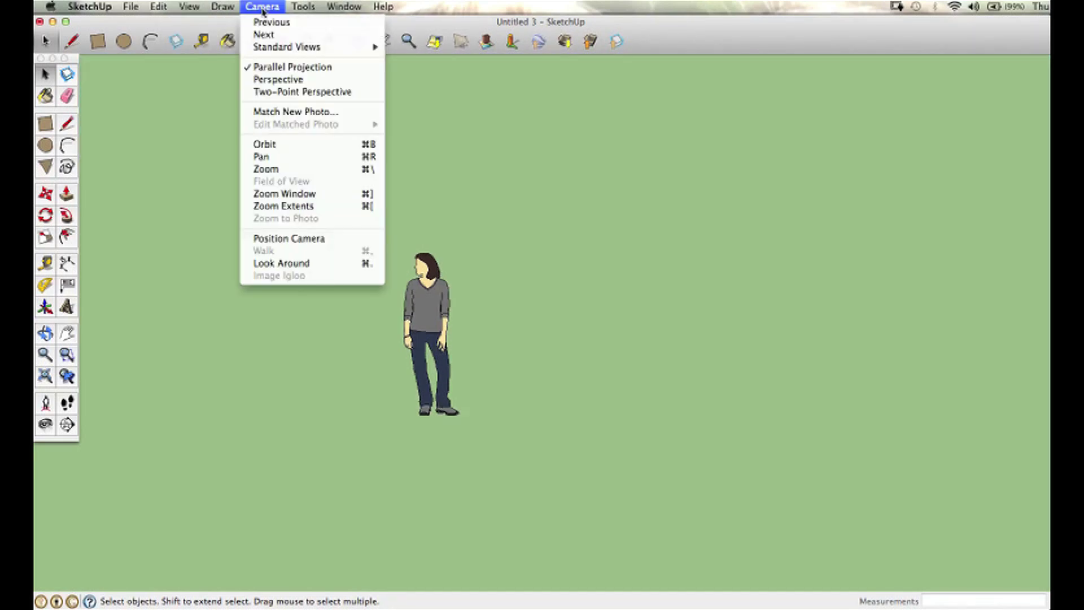
mouse_move(280, 48)
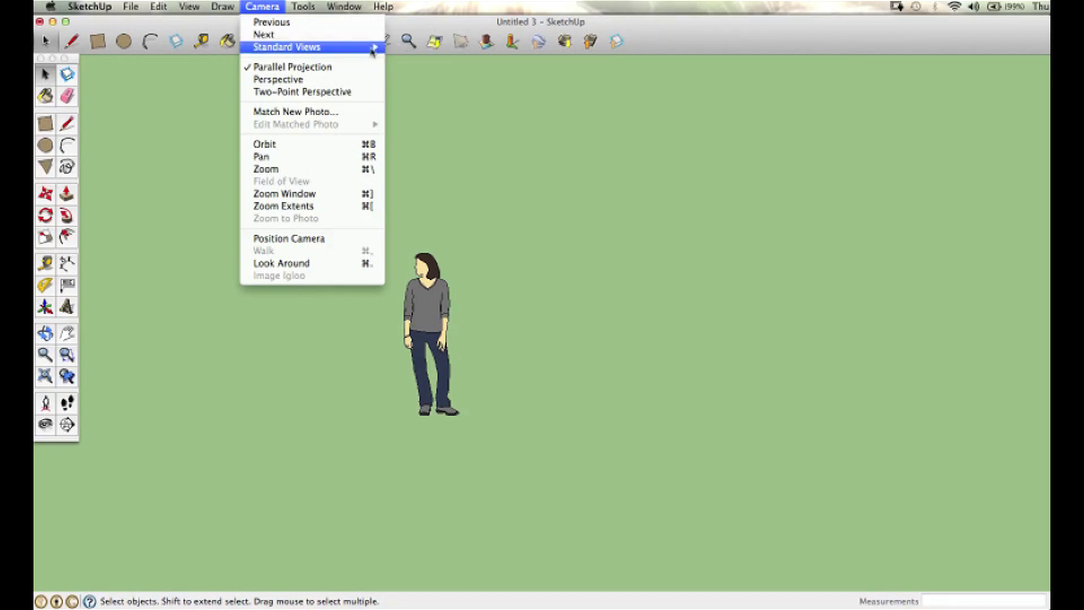
left_click(413, 48)
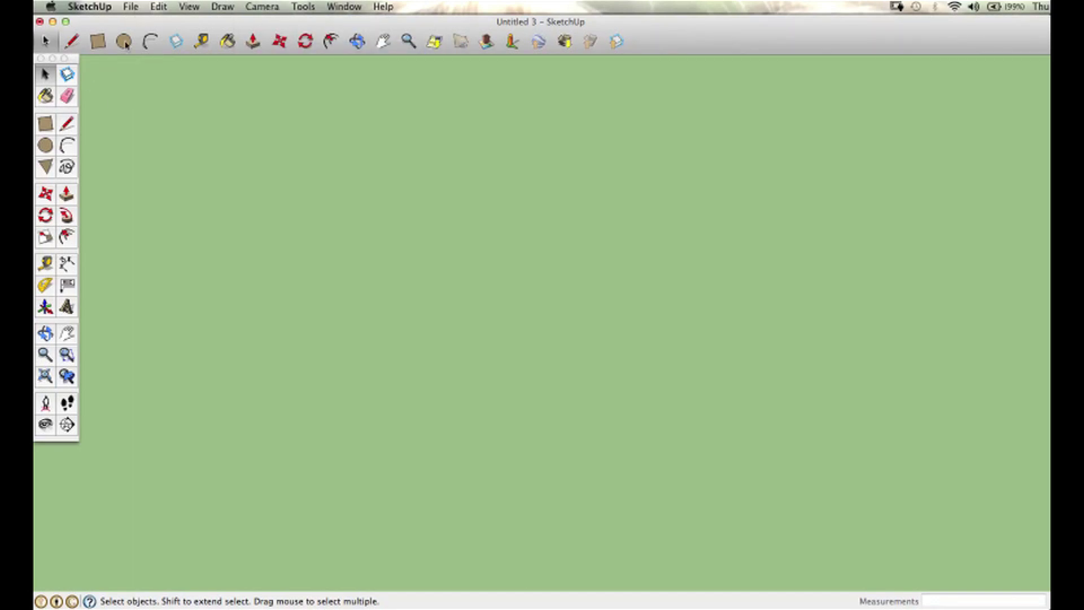
Step: Draw a 3-sided polygon triangle face on the ground and center it in the view
left_click(47, 168)
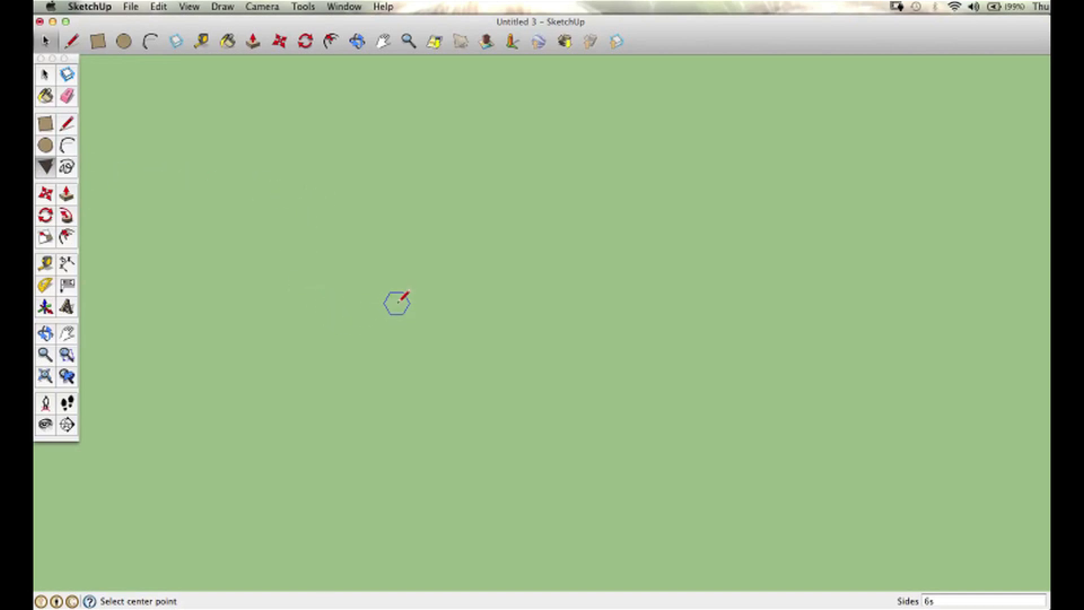
type("3s")
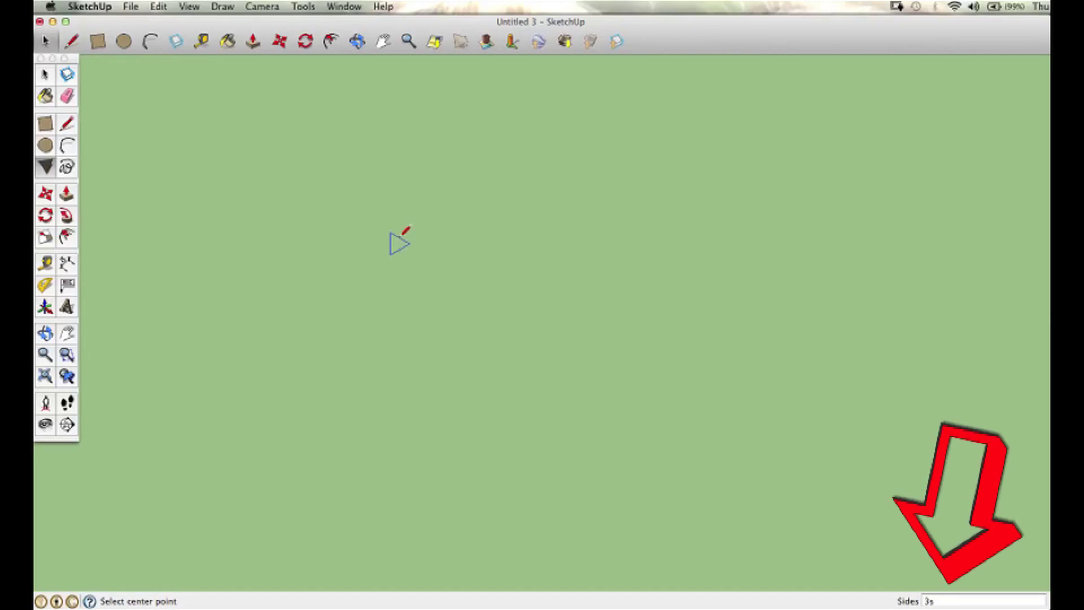
left_click(416, 209)
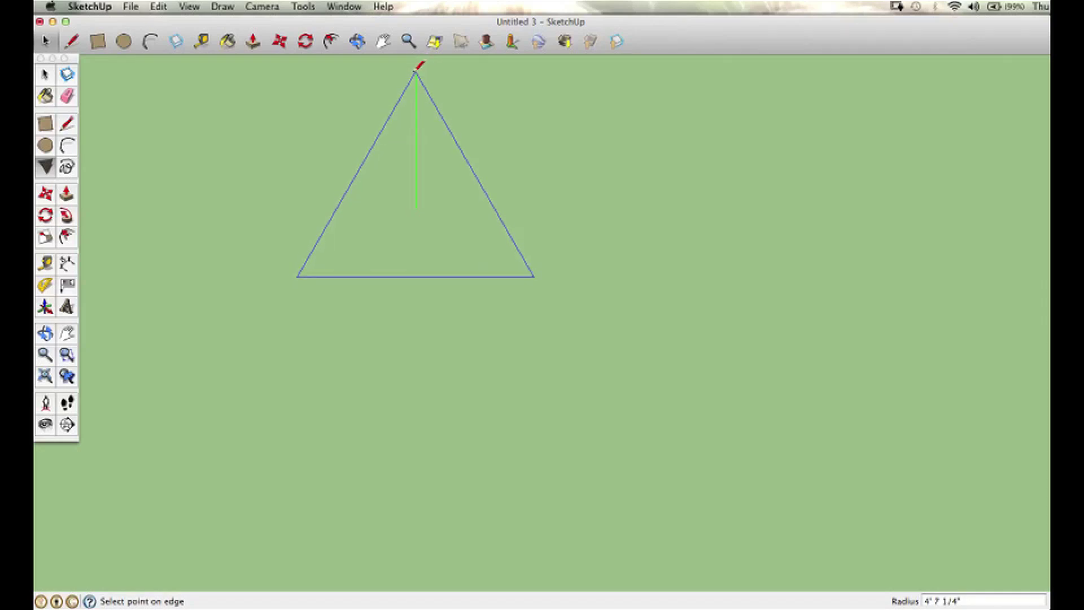
key("Escape")
left_click(454, 351)
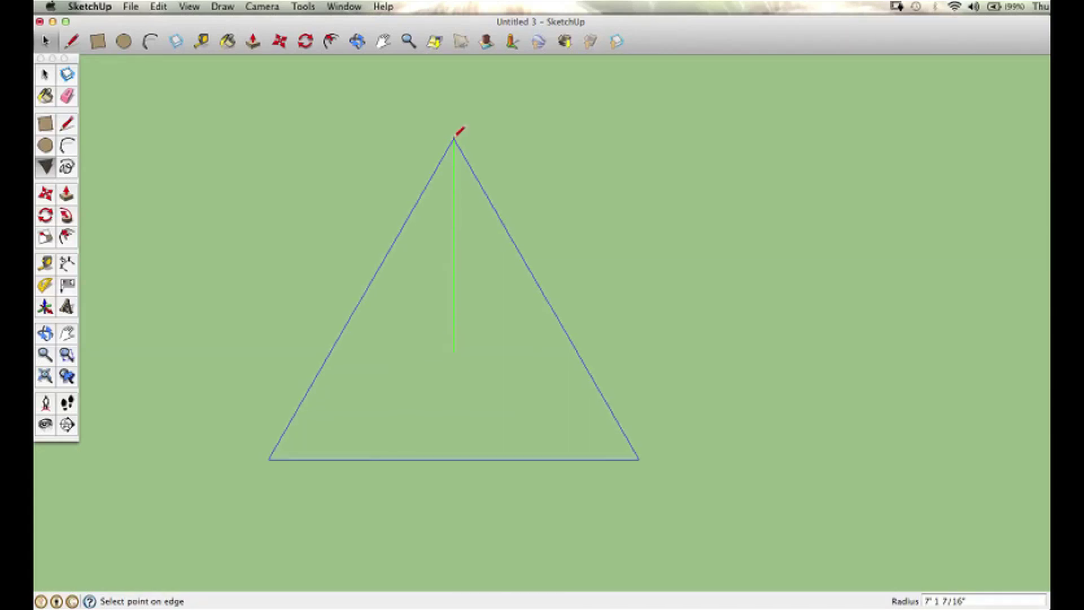
left_click(454, 122)
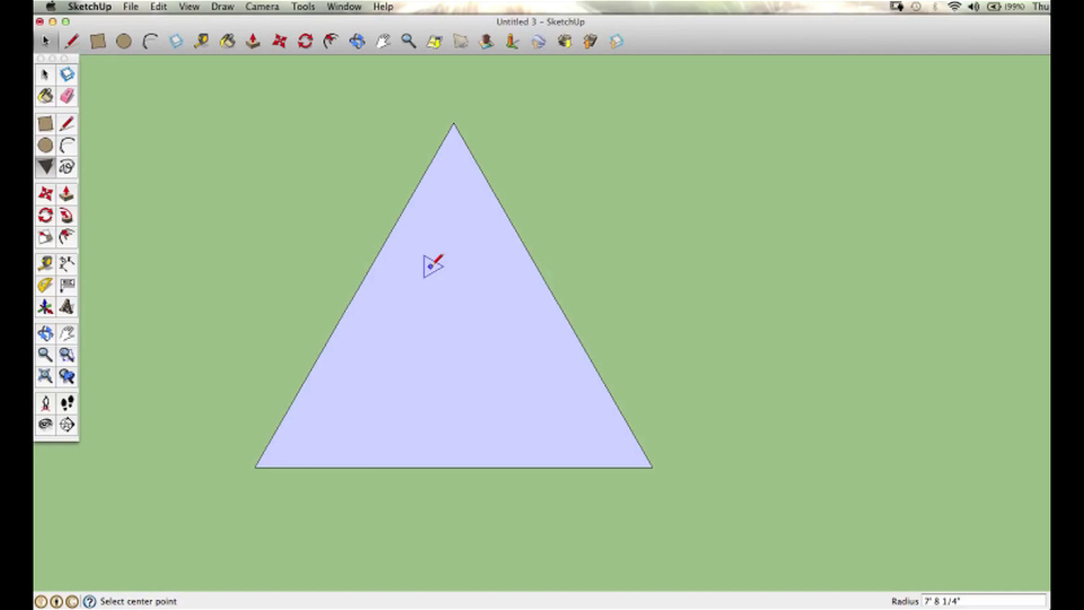
key("h")
left_click_drag(439, 271, 490, 253)
key("z")
key("shift+p")
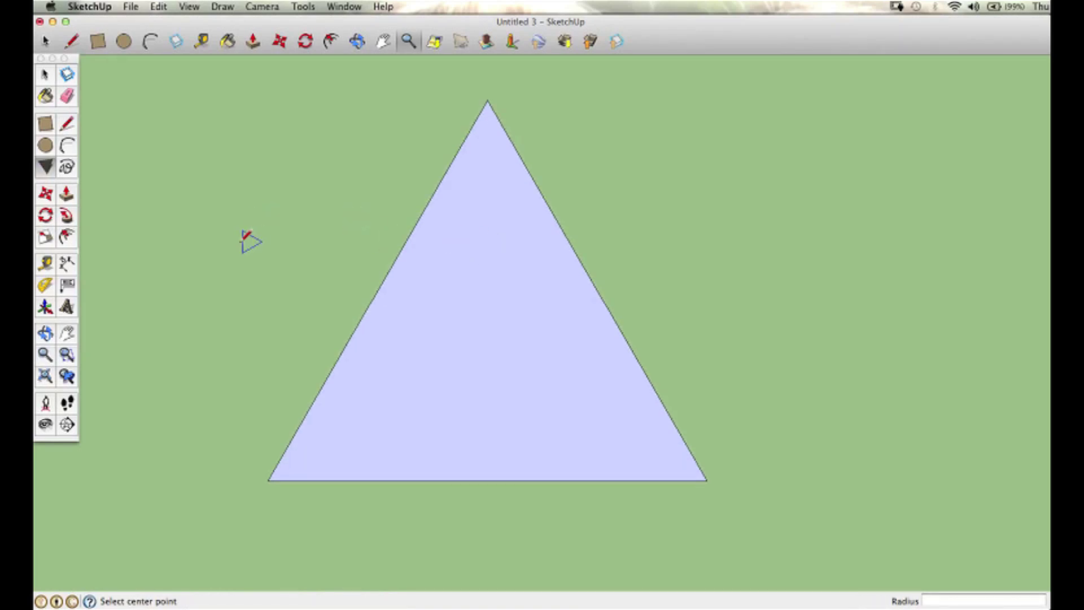
left_click(46, 77)
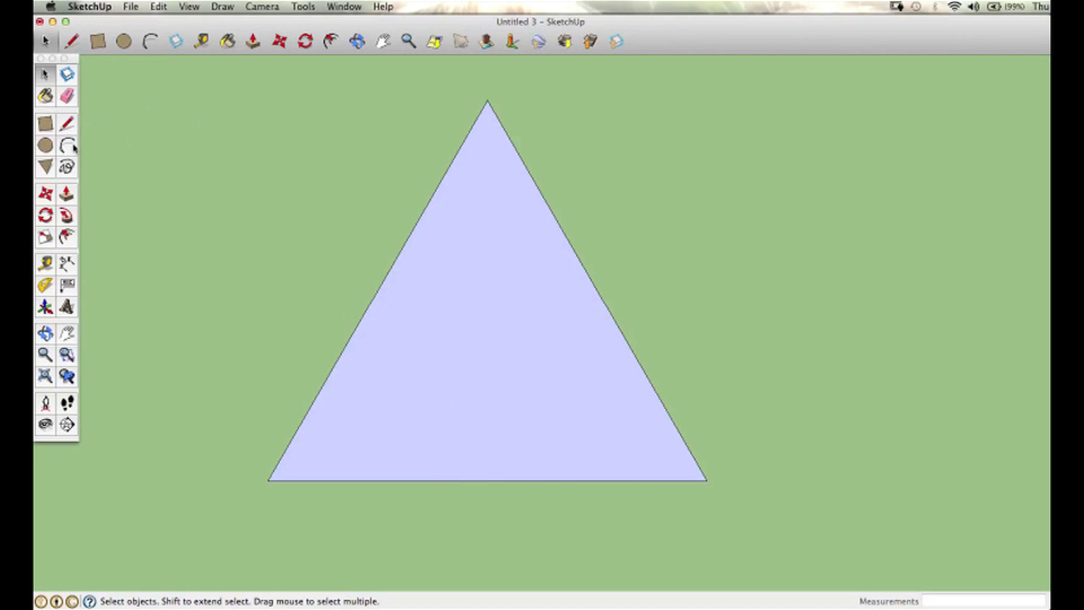
Step: Draw an arc from the triangle's apex down to its center, bulging right
left_click(69, 125)
left_click(69, 145)
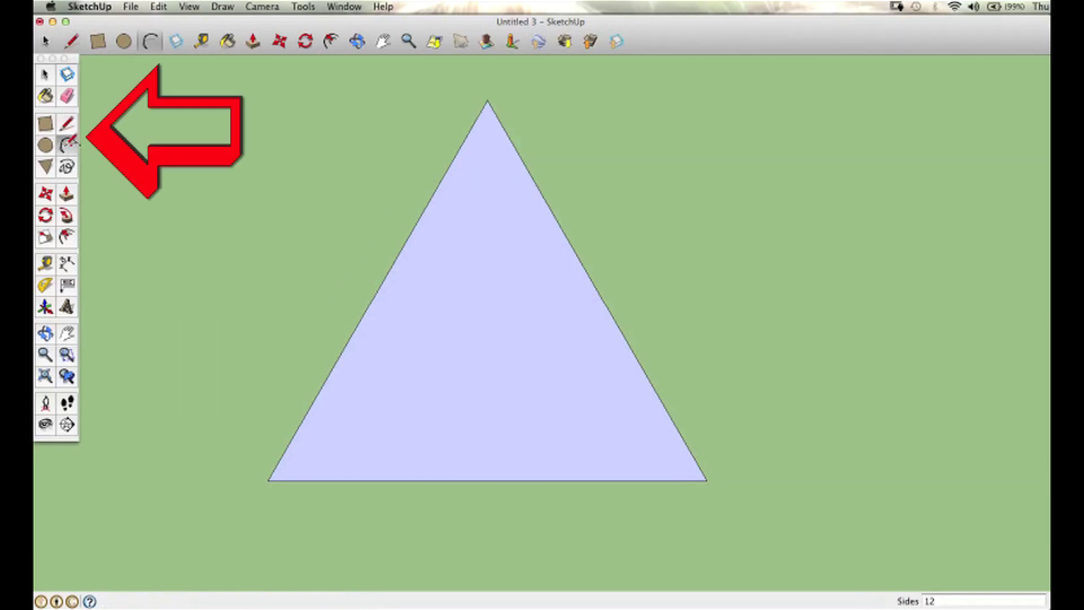
left_click(69, 124)
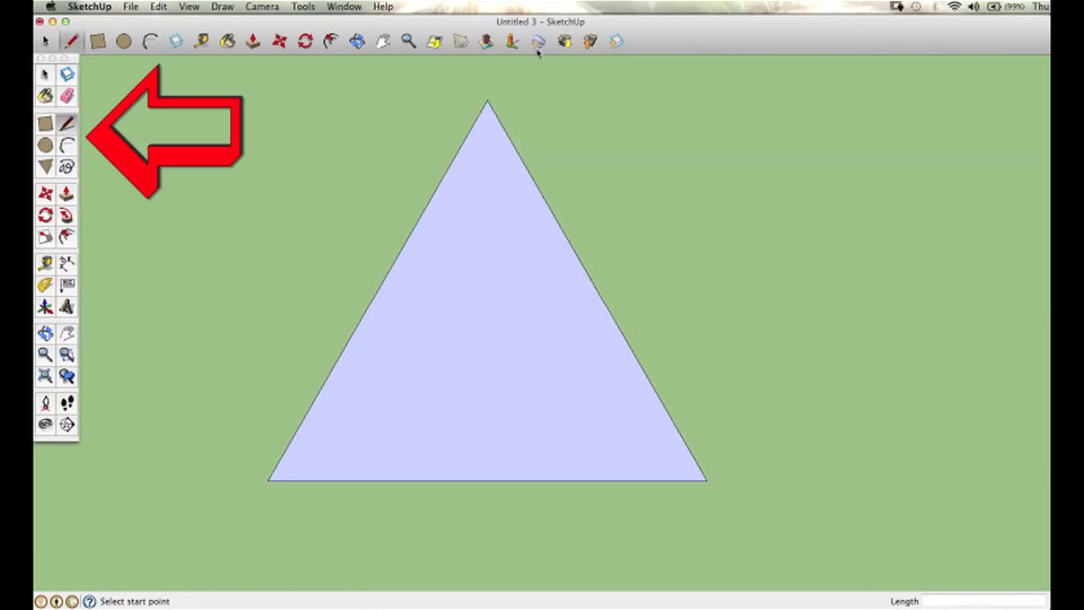
left_click(67, 145)
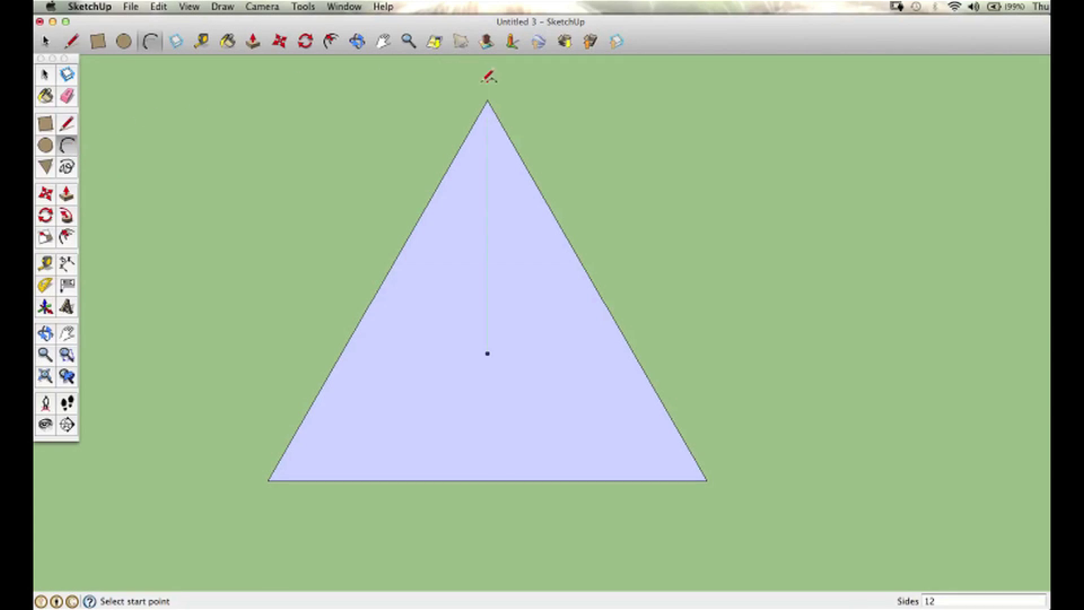
left_click(488, 100)
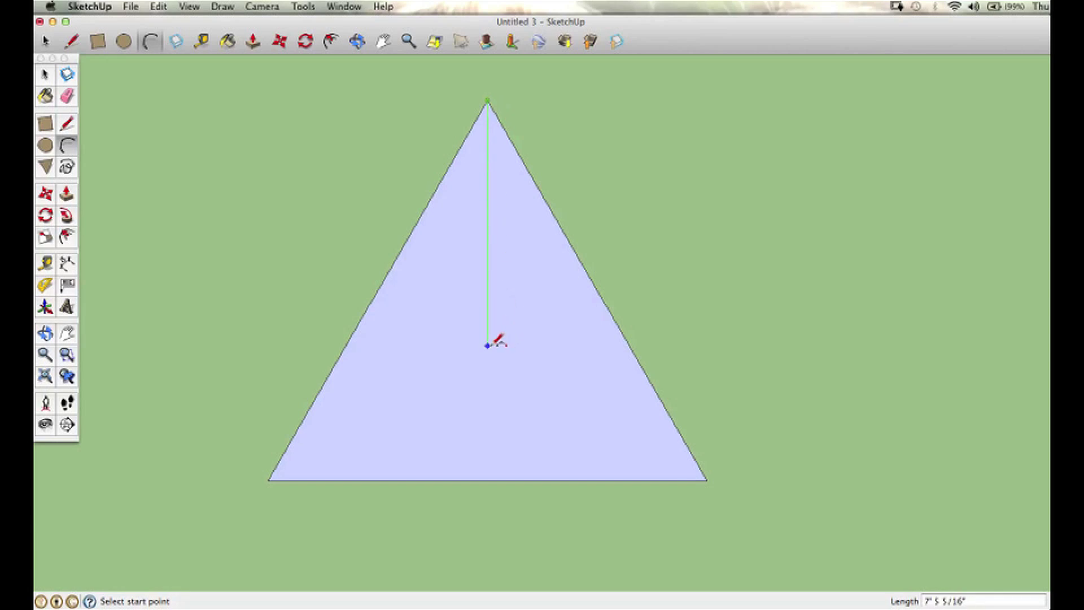
left_click(489, 347)
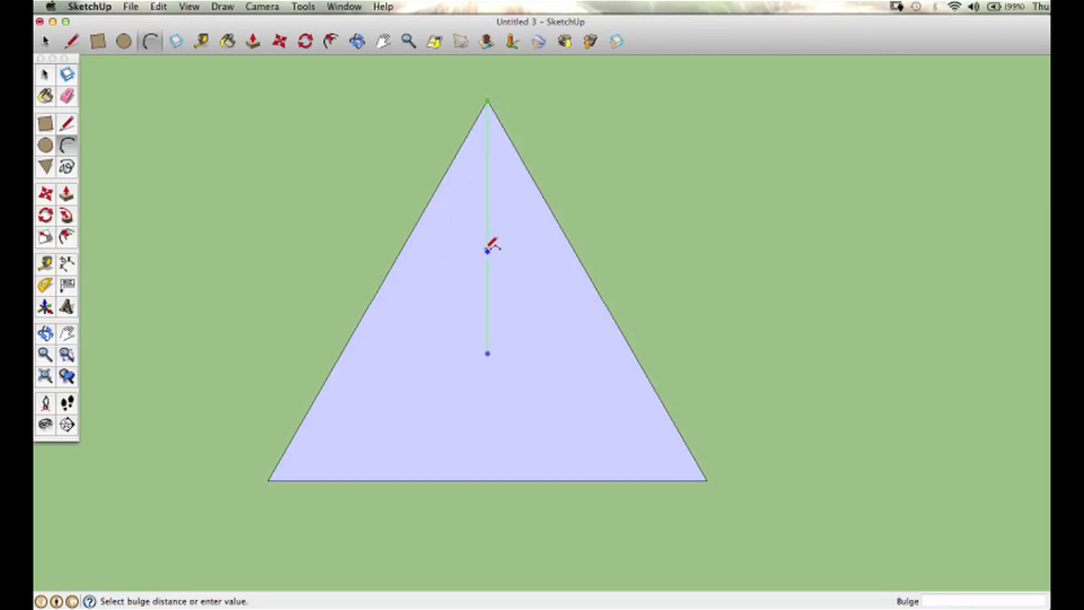
left_click(507, 227)
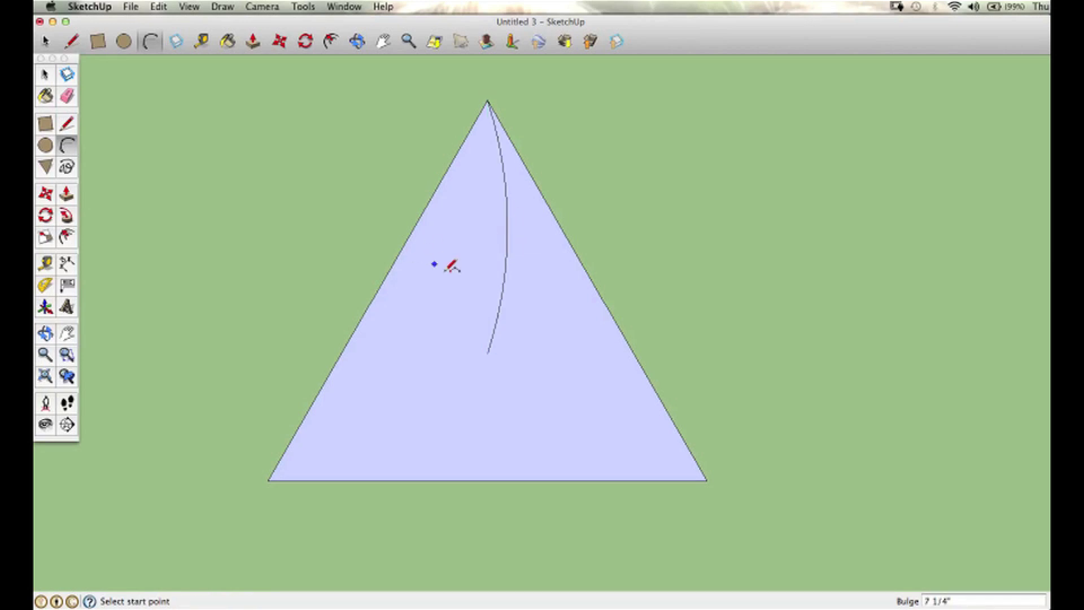
Step: Add a second arc bowing out left, then a line to the bottom-left corner
left_click(488, 354)
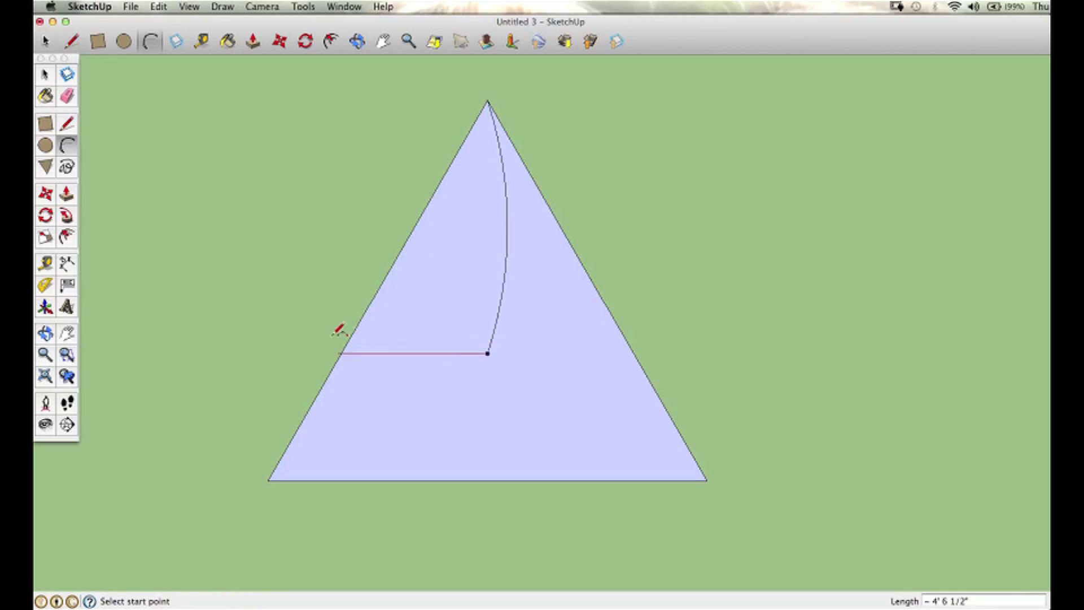
left_click(314, 319)
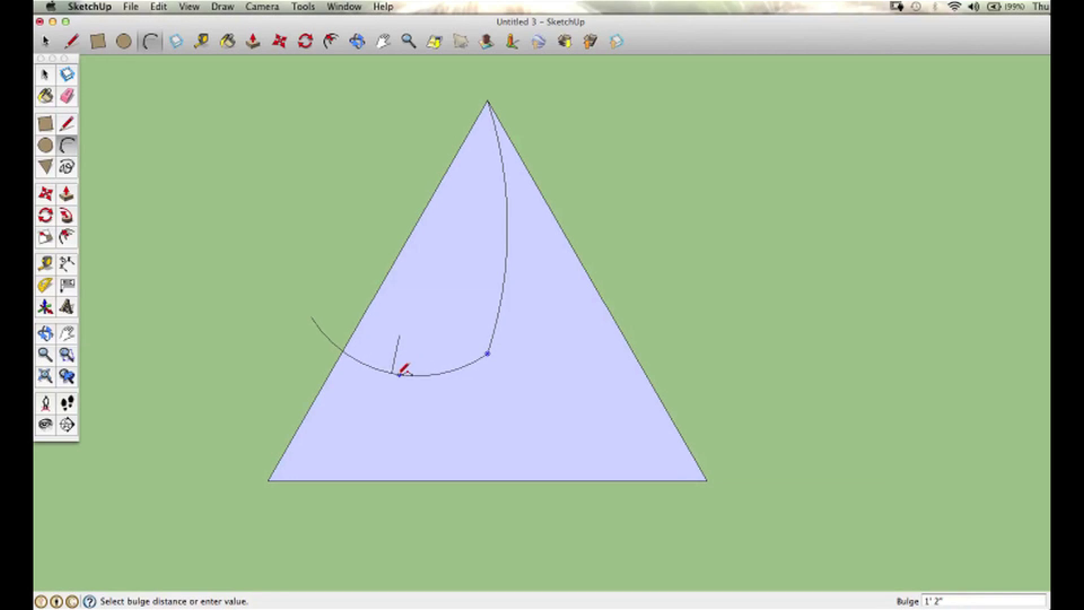
left_click(410, 371)
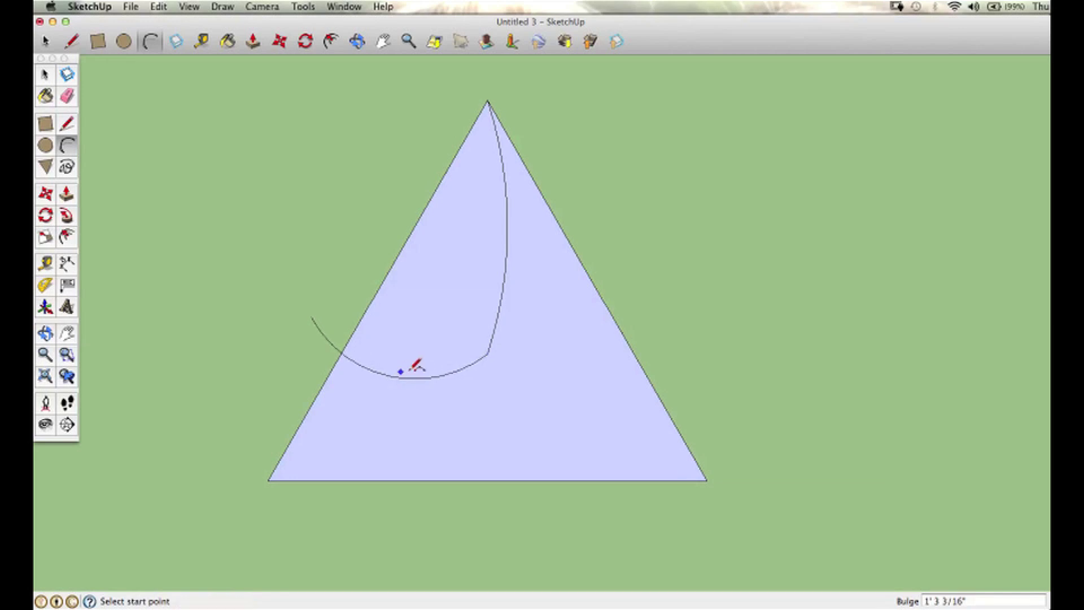
left_click(68, 125)
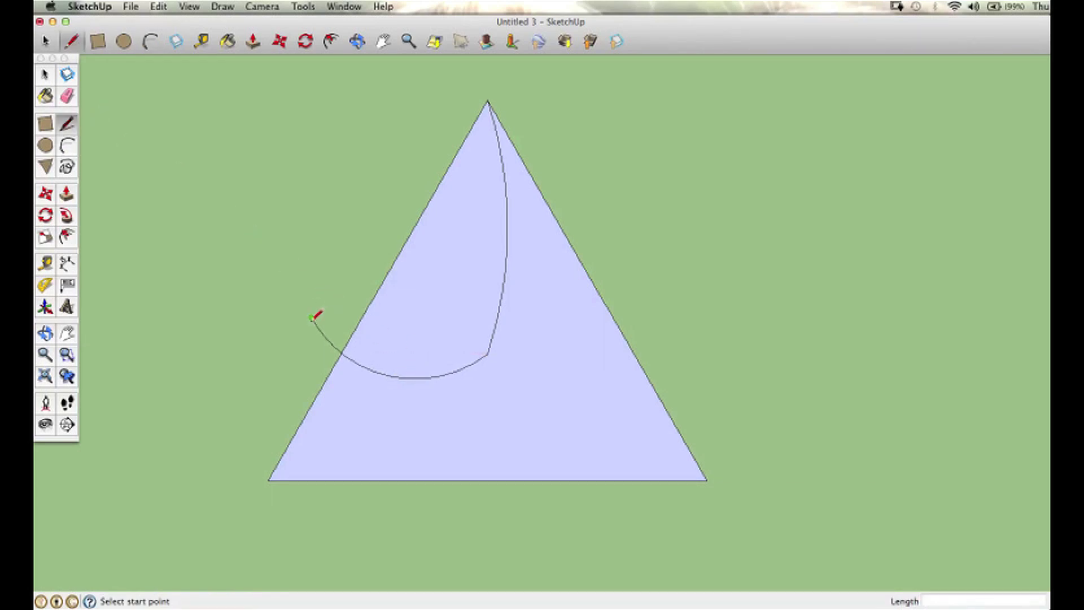
left_click(312, 319)
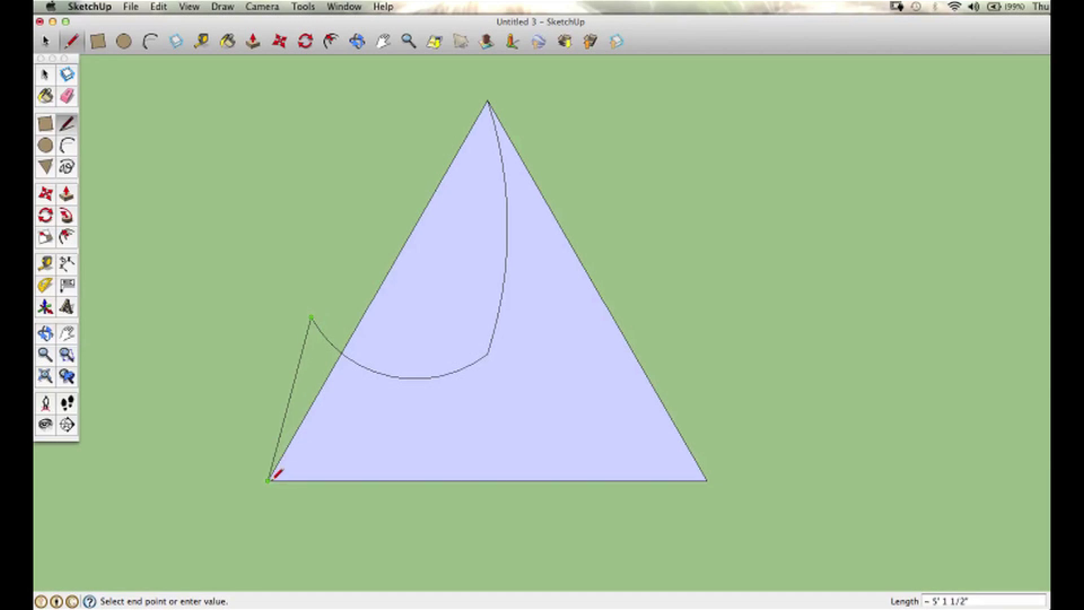
left_click(268, 481)
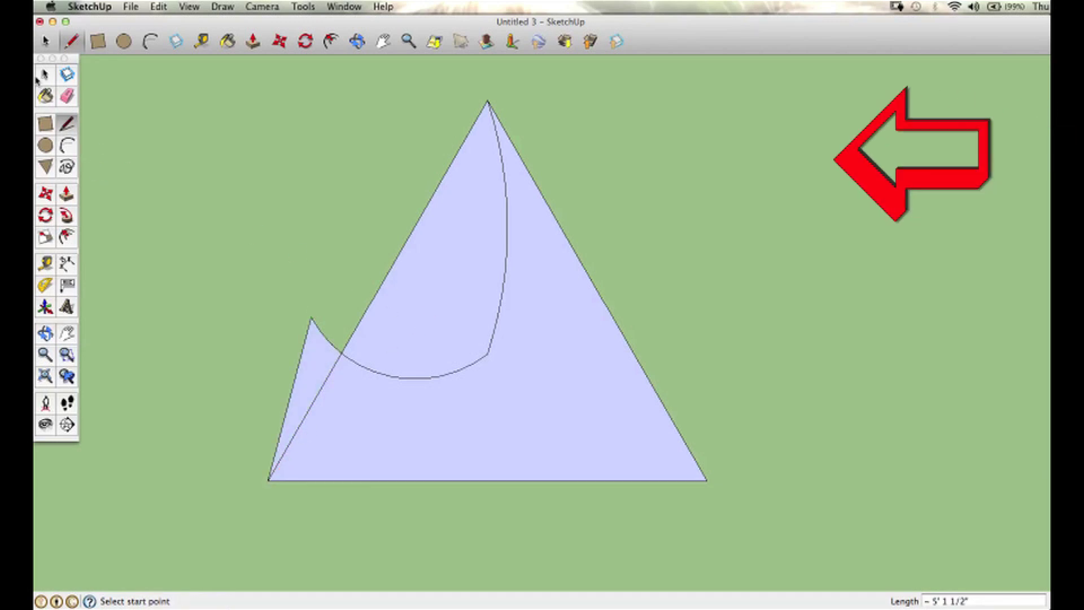
Step: Select both new arcs and the new straight edge together
key("space")
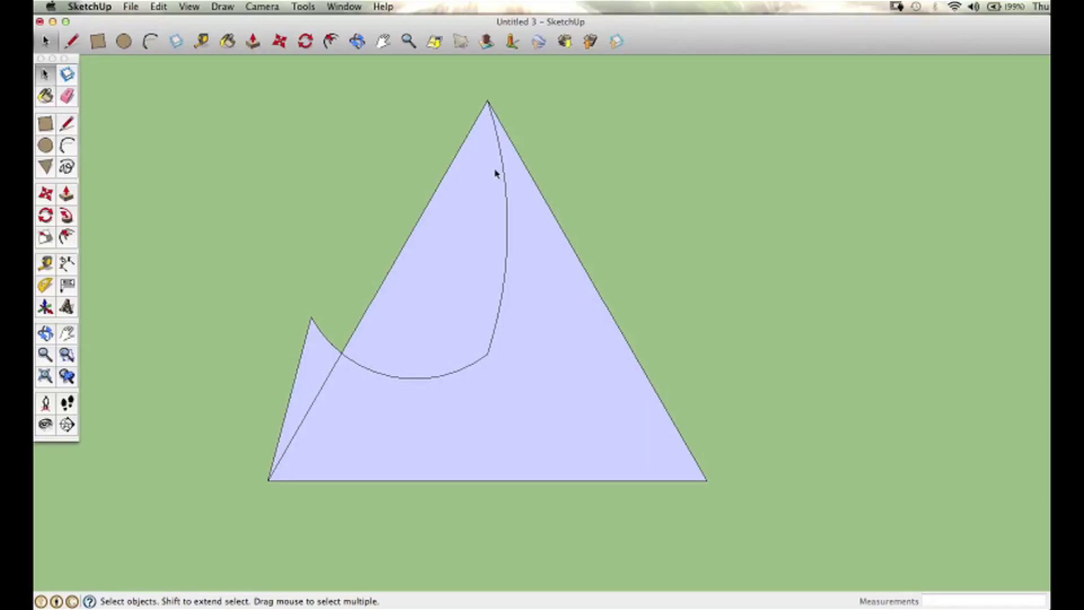
left_click(507, 214)
left_click(462, 371, "shift")
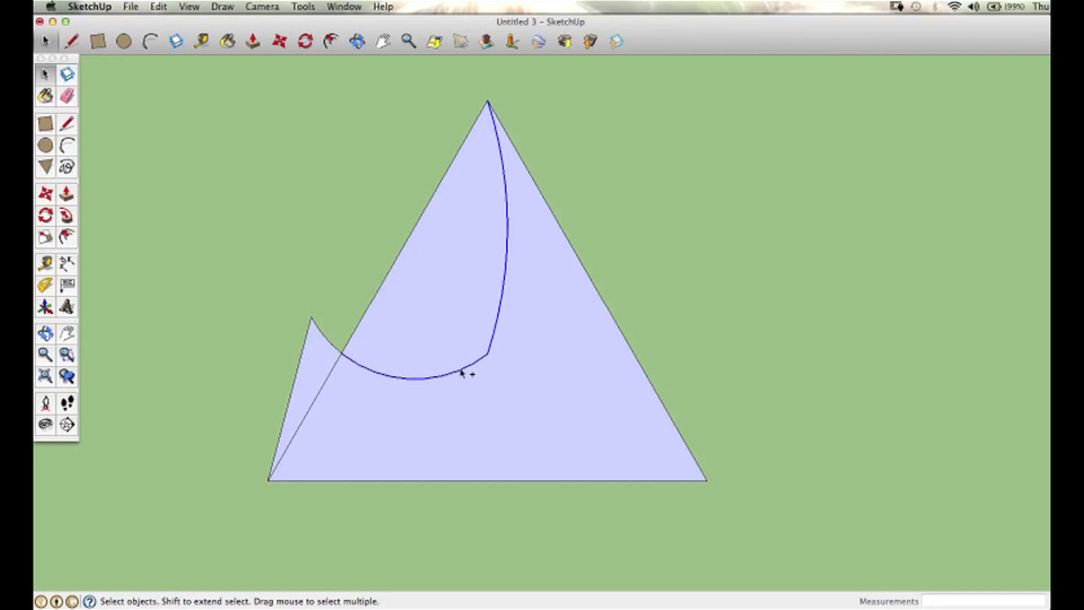
left_click(300, 366, "shift")
left_click(46, 215)
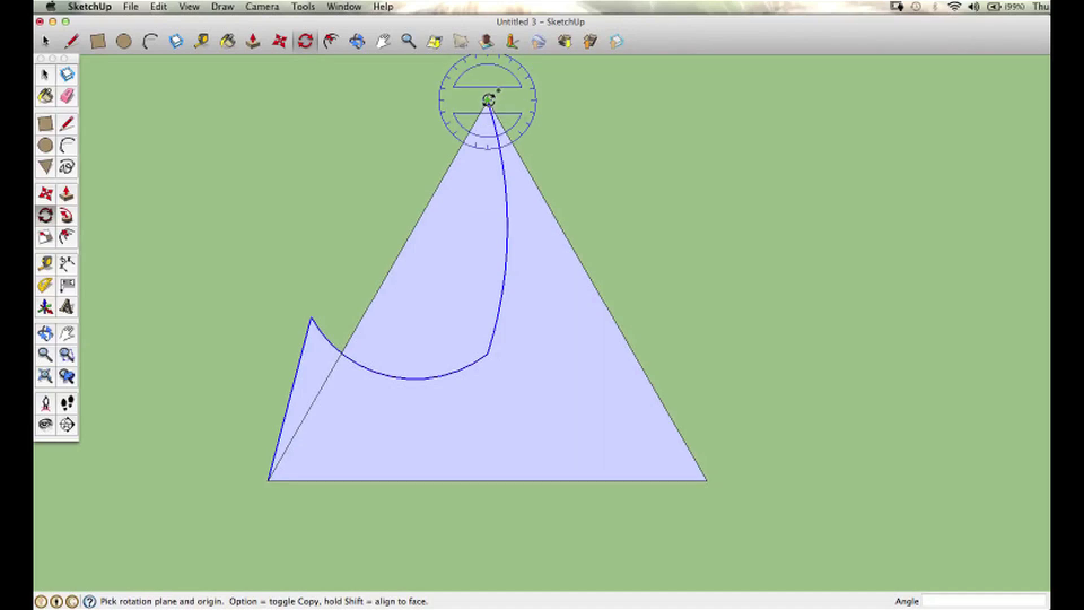
Step: Rotate a copy of the curved outline 60° about the apex to the bottom-right corner
left_click(488, 103)
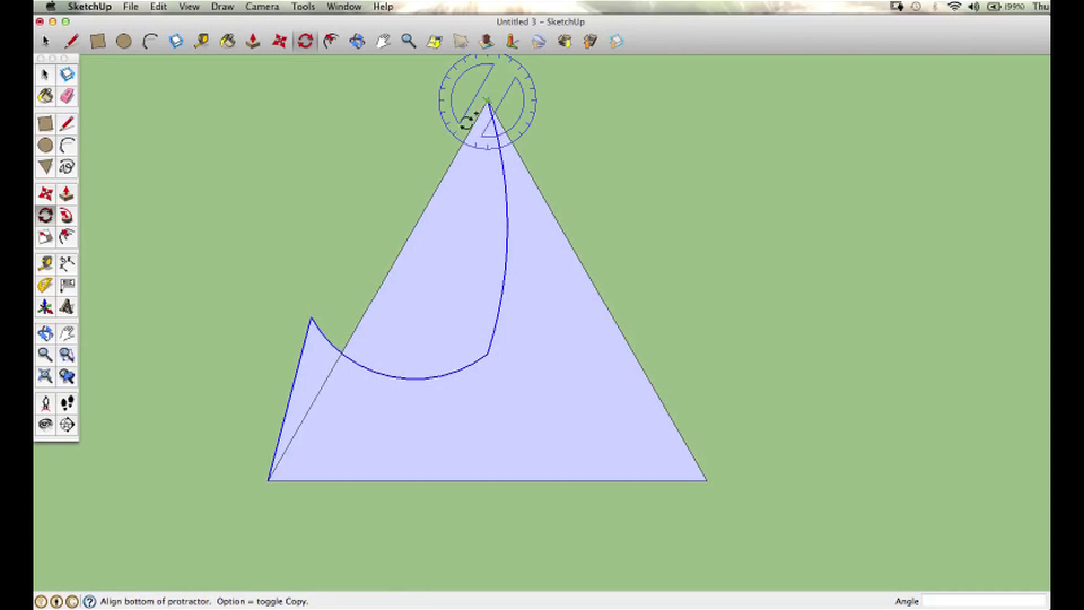
left_click(267, 479)
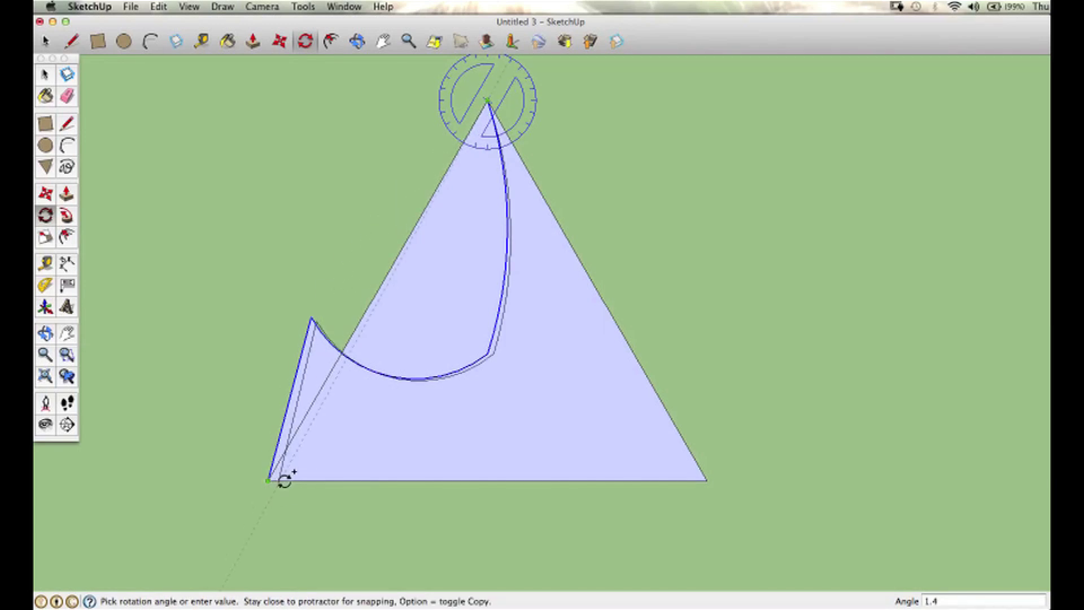
left_click(705, 480)
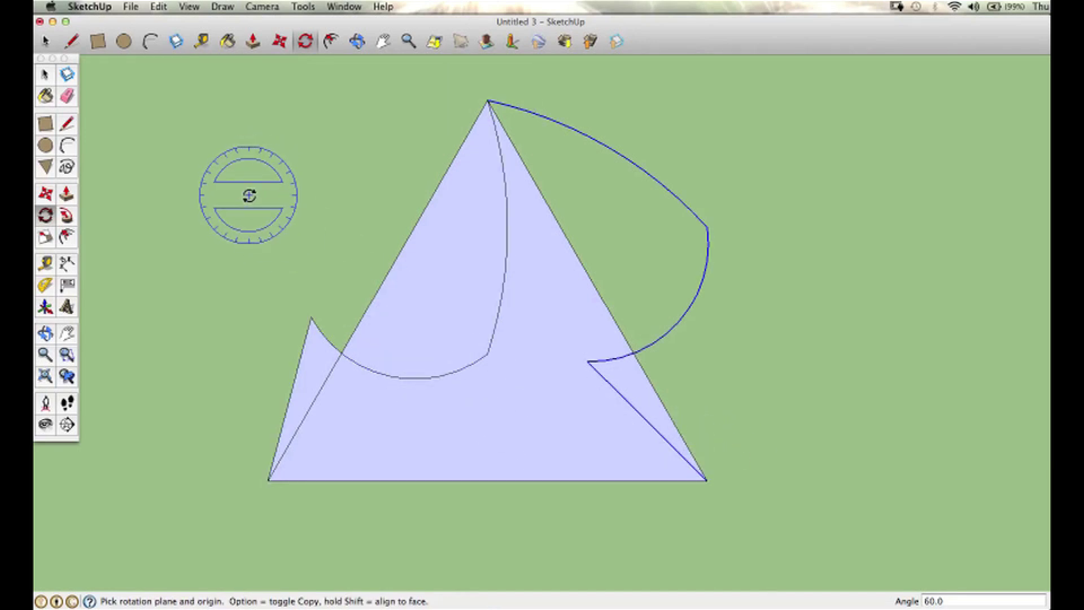
left_click(67, 124)
Step: Draw an arc from the base midpoint into the triangle, then a zigzag line to the lower-left corner
left_click(66, 146)
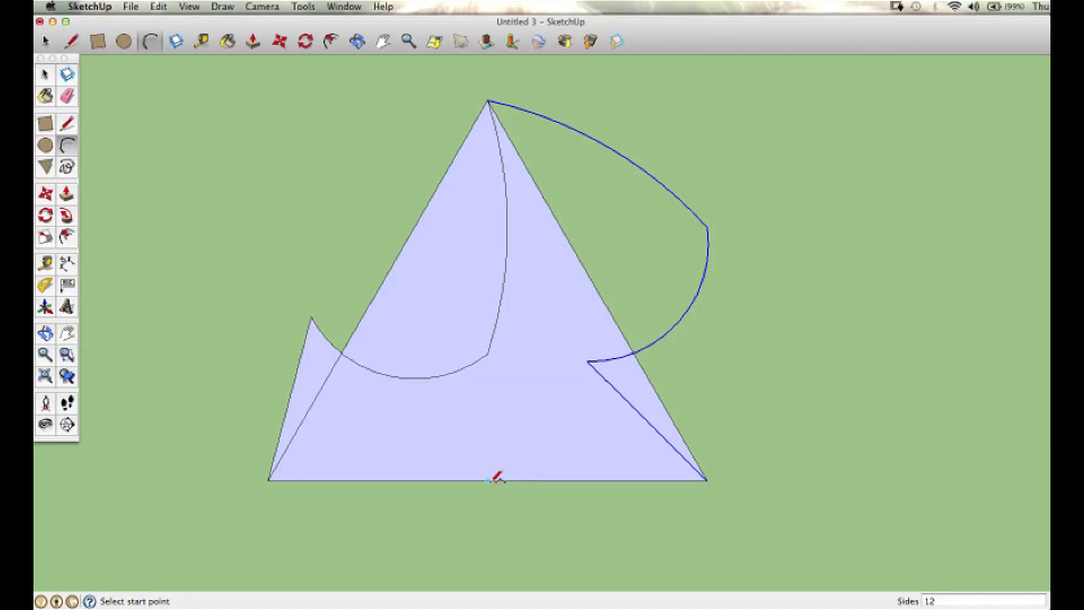
left_click(487, 481)
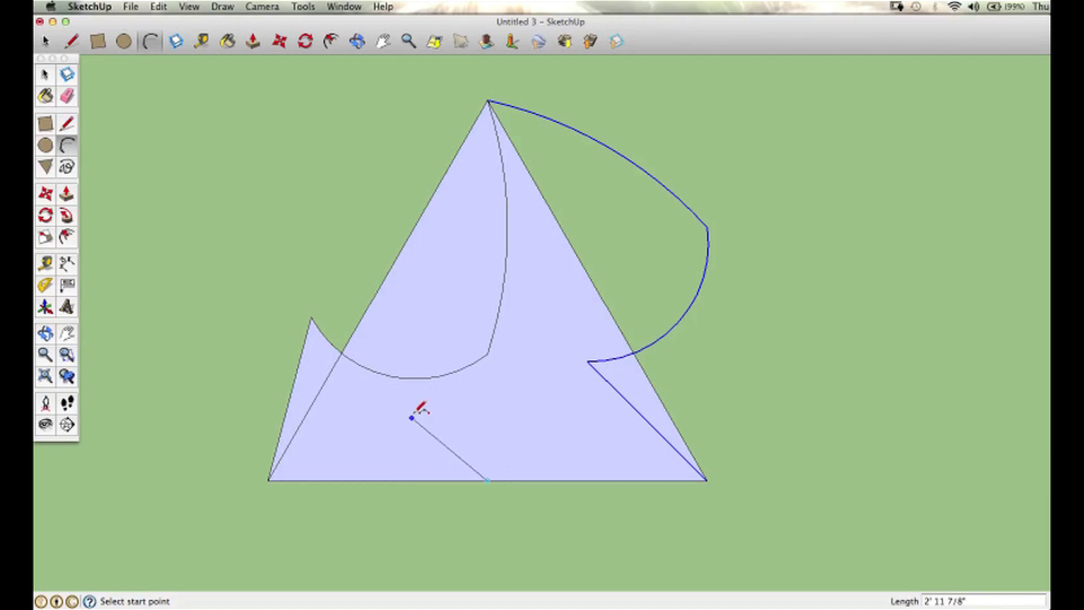
left_click(384, 411)
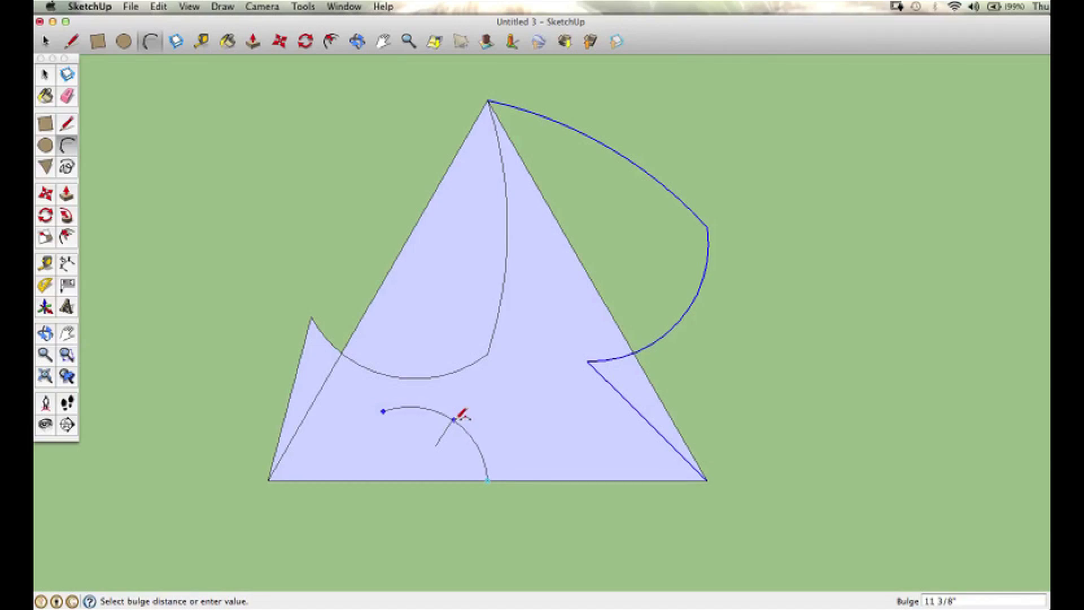
left_click(459, 415)
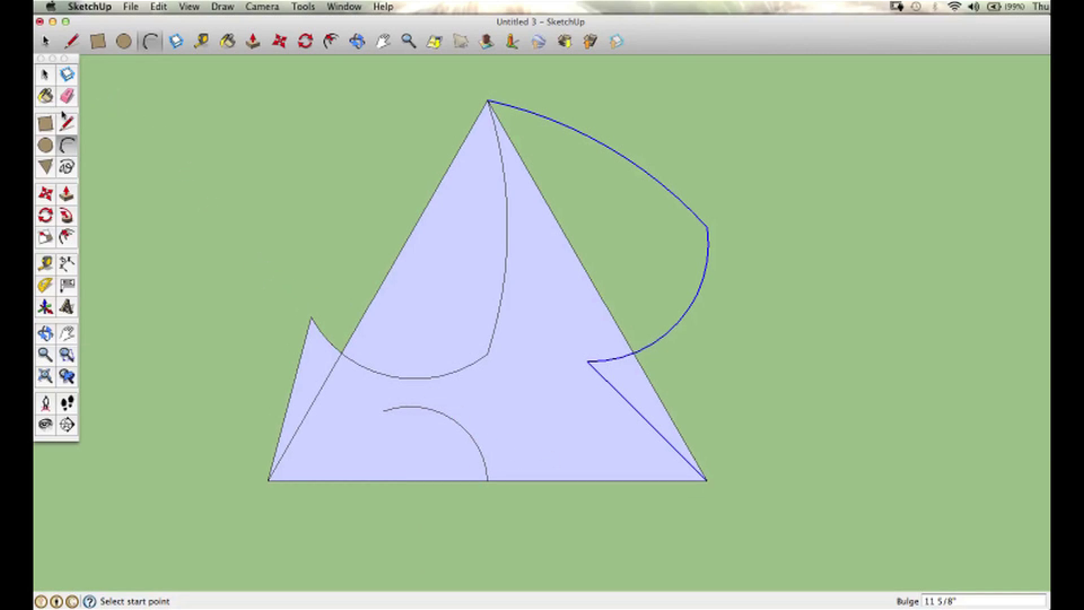
left_click(70, 127)
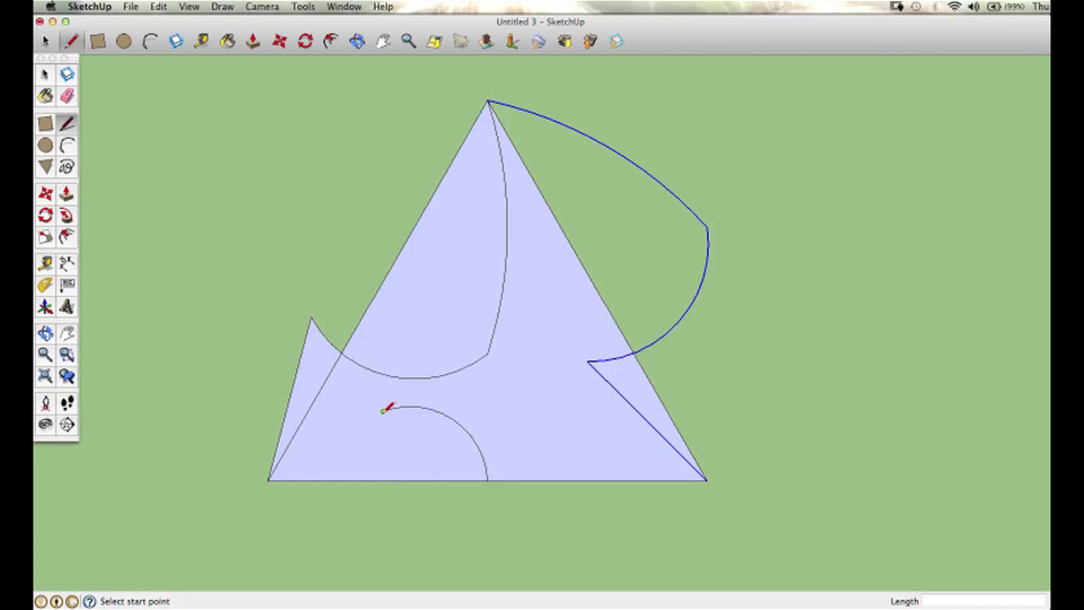
left_click(383, 411)
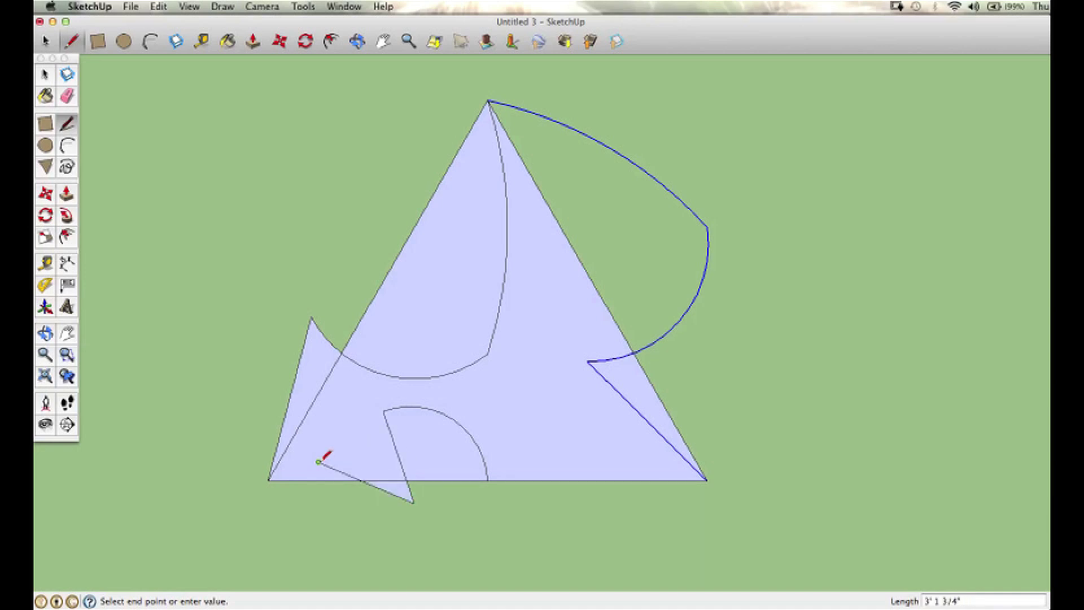
left_click(268, 480)
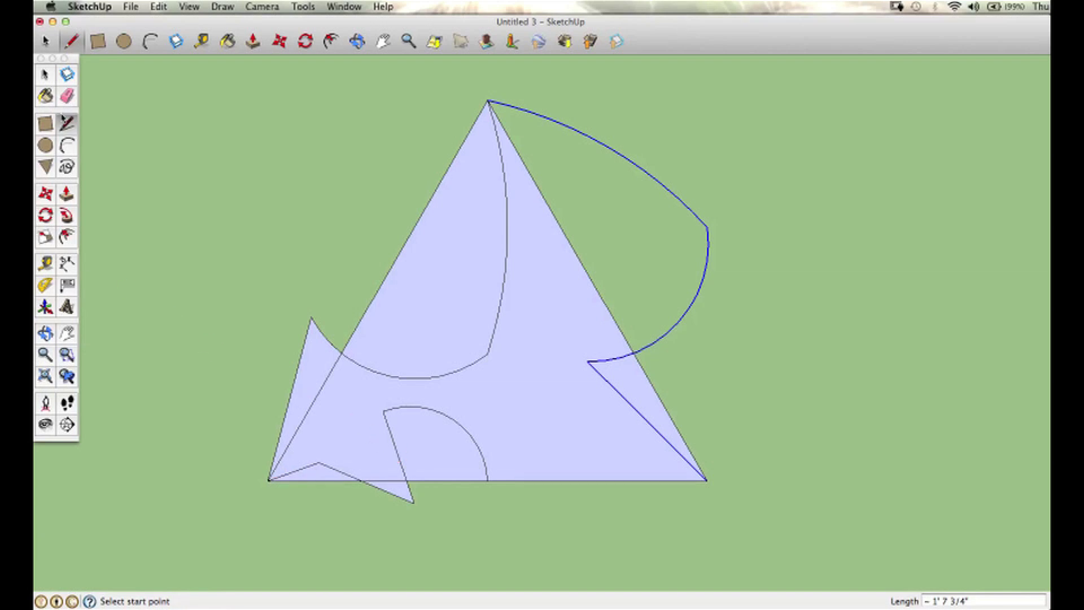
Step: Select the bump and spike edges and rotate a copy 180° about the bottom midpoint
left_click(46, 75)
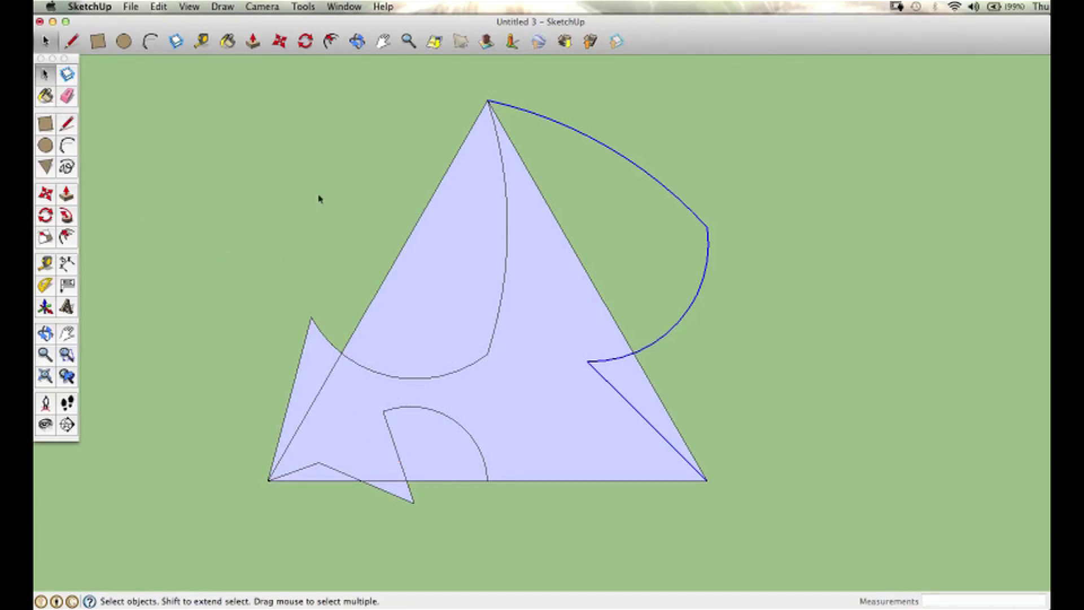
left_click(608, 195)
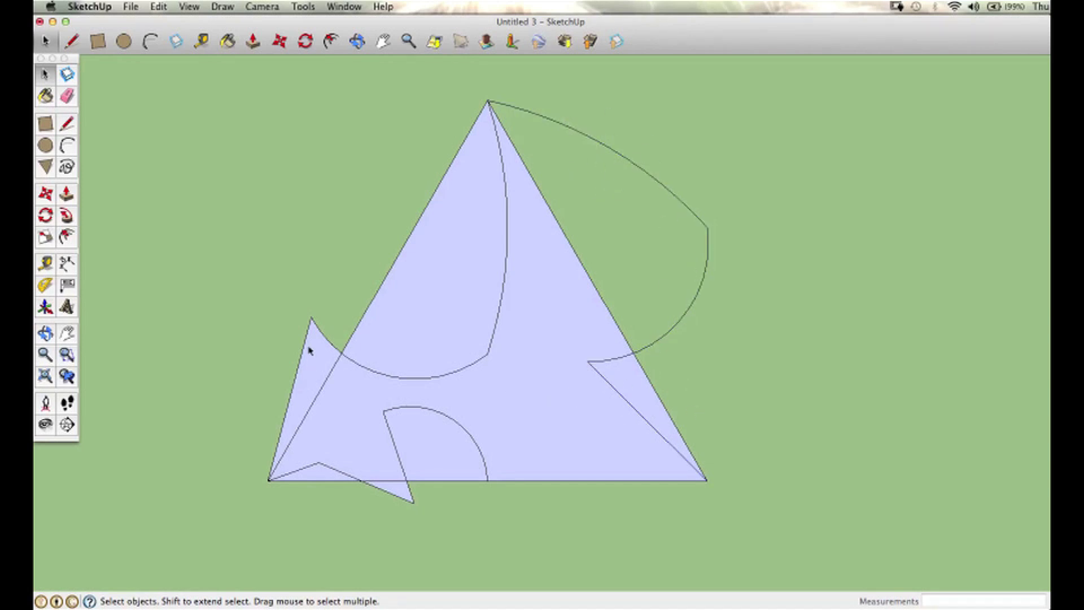
left_click(472, 437)
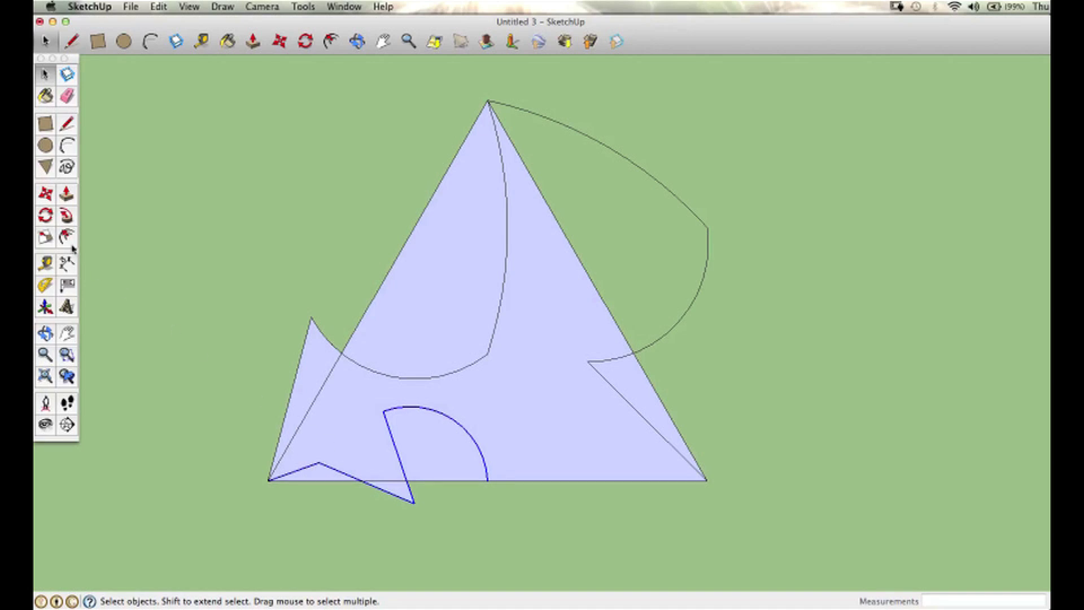
left_click(46, 216)
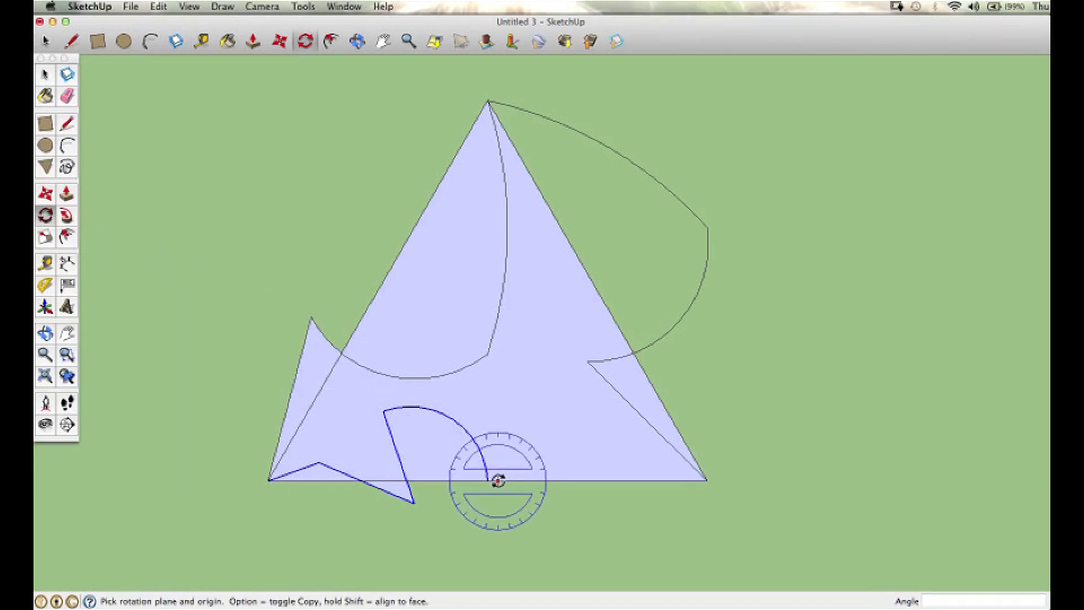
left_click(487, 480)
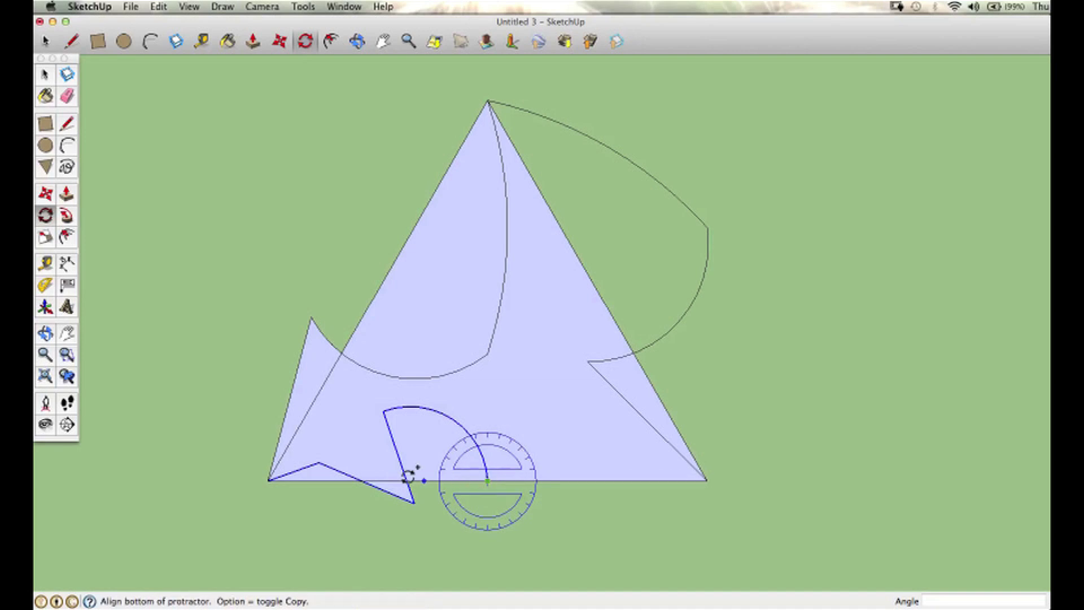
left_click(269, 481)
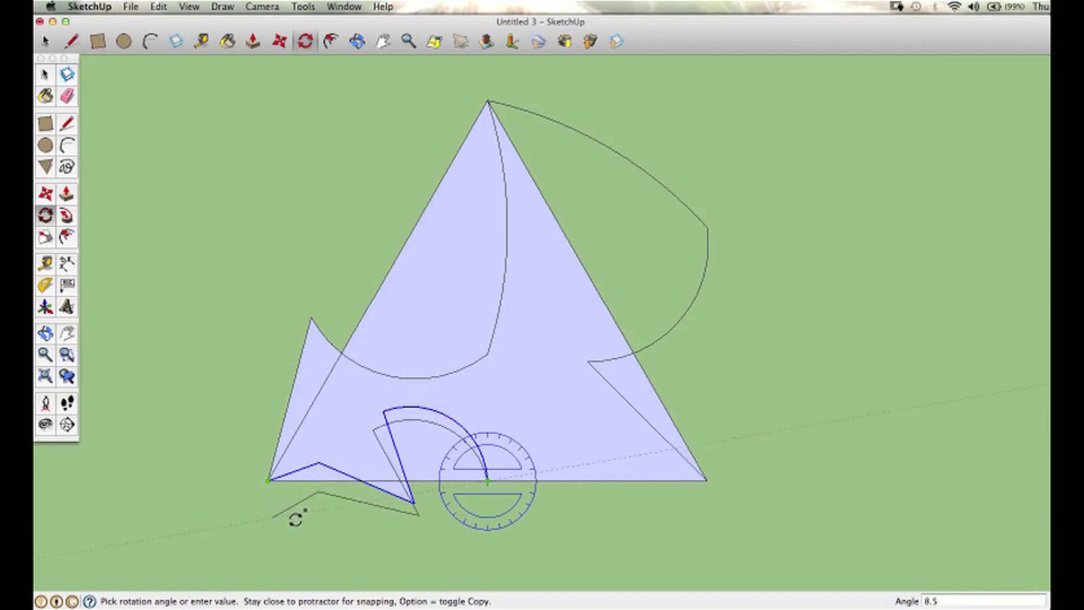
left_click(701, 479)
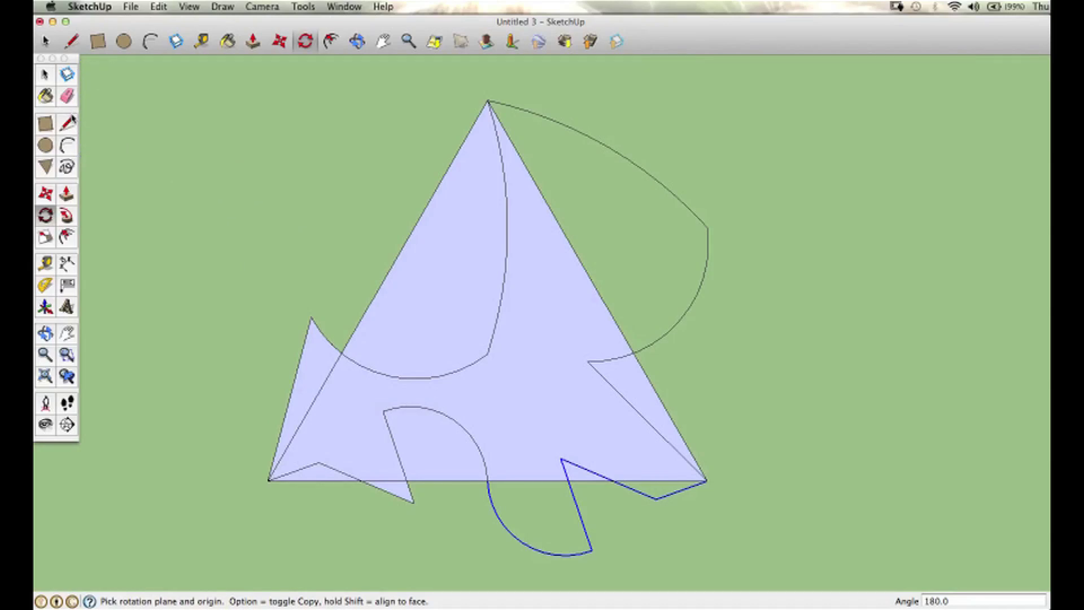
left_click(66, 97)
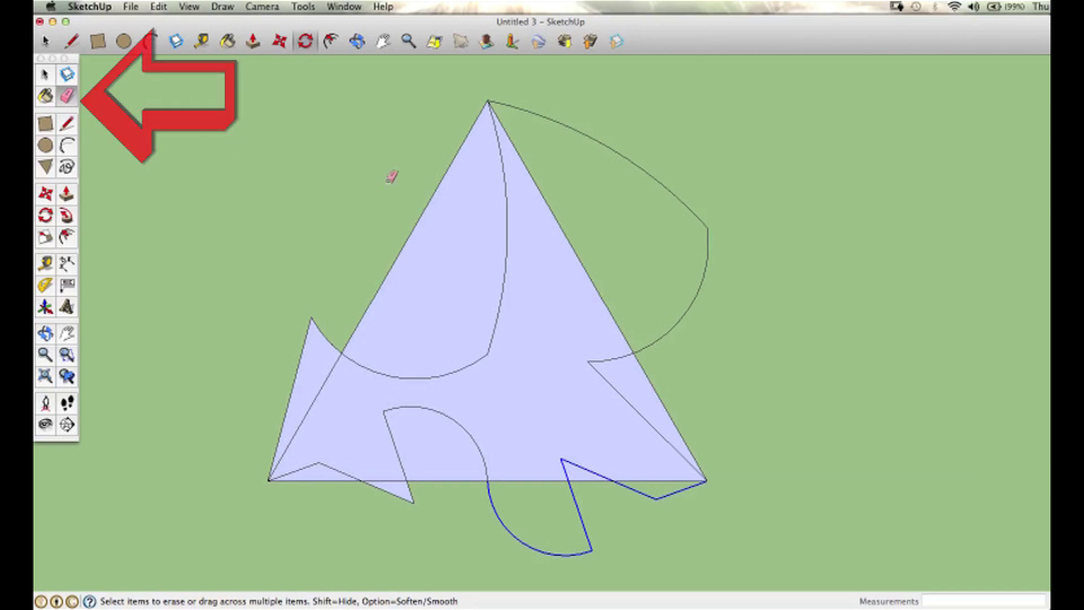
Step: Erase the triangle's straight edges, the bottom edge pieces and the leftover diagonal line
left_click(428, 203)
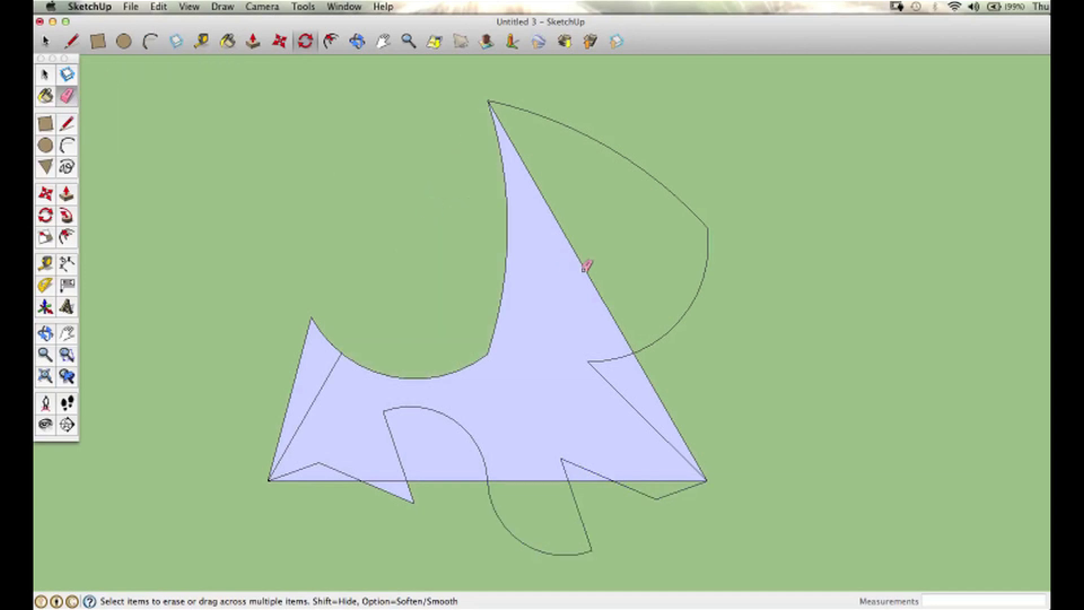
left_click(585, 267)
left_click(660, 398)
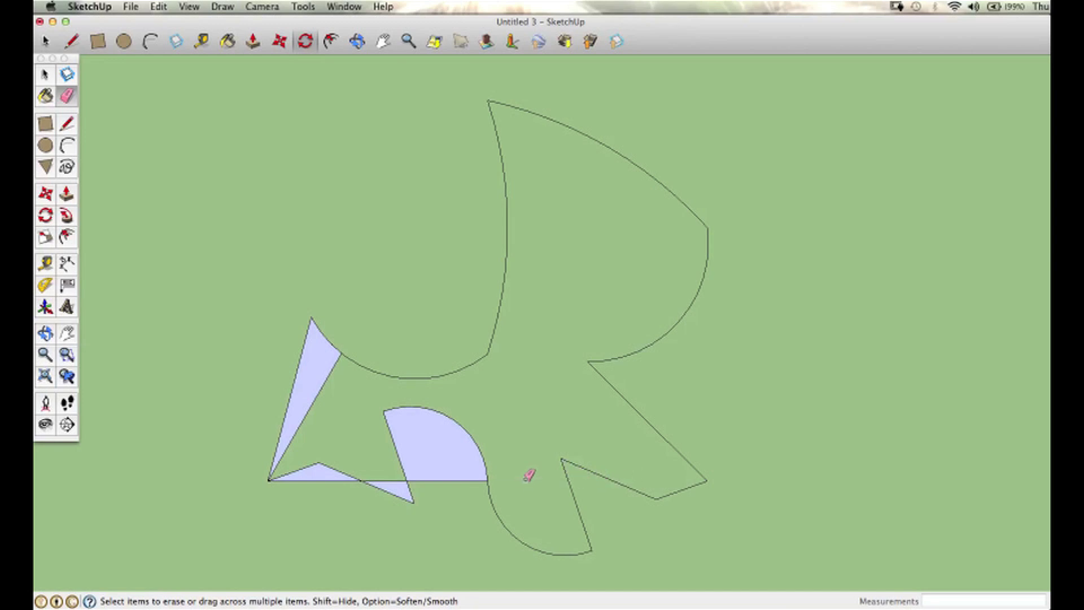
left_click(445, 481)
left_click(395, 480)
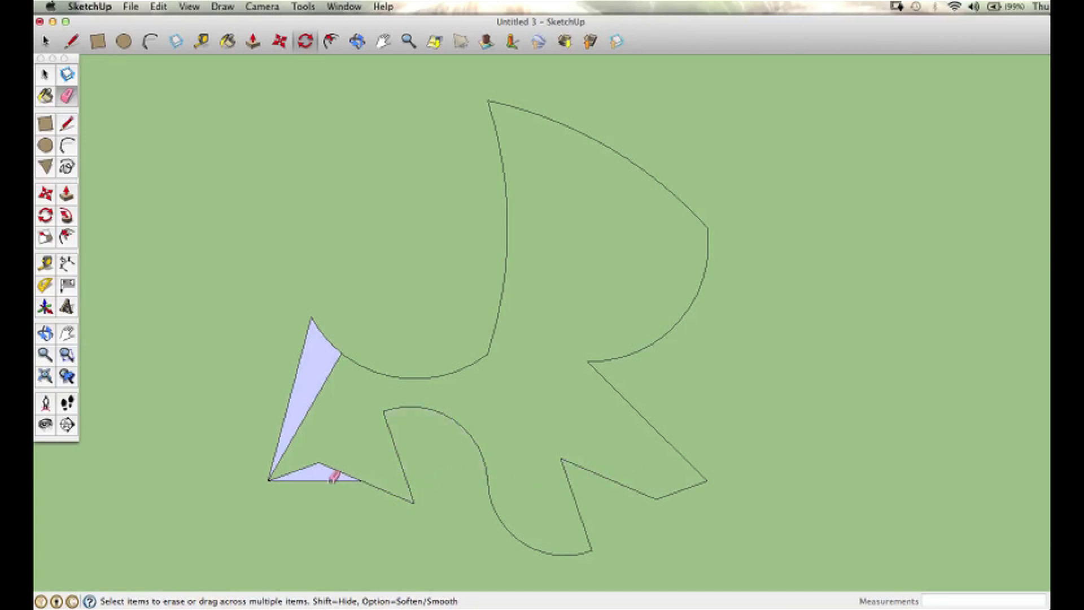
left_click(333, 479)
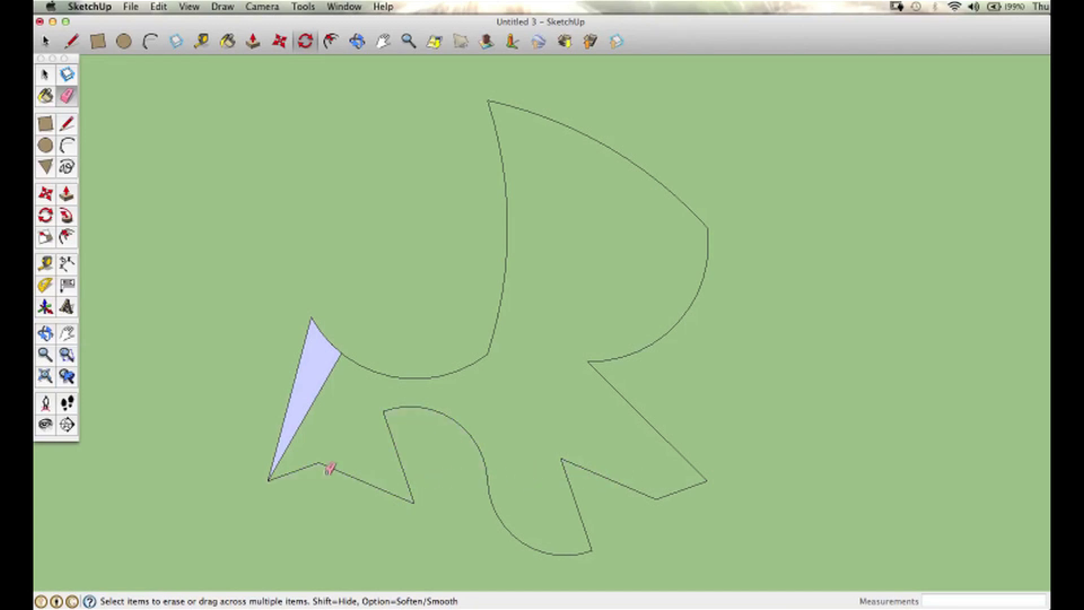
left_click(307, 414)
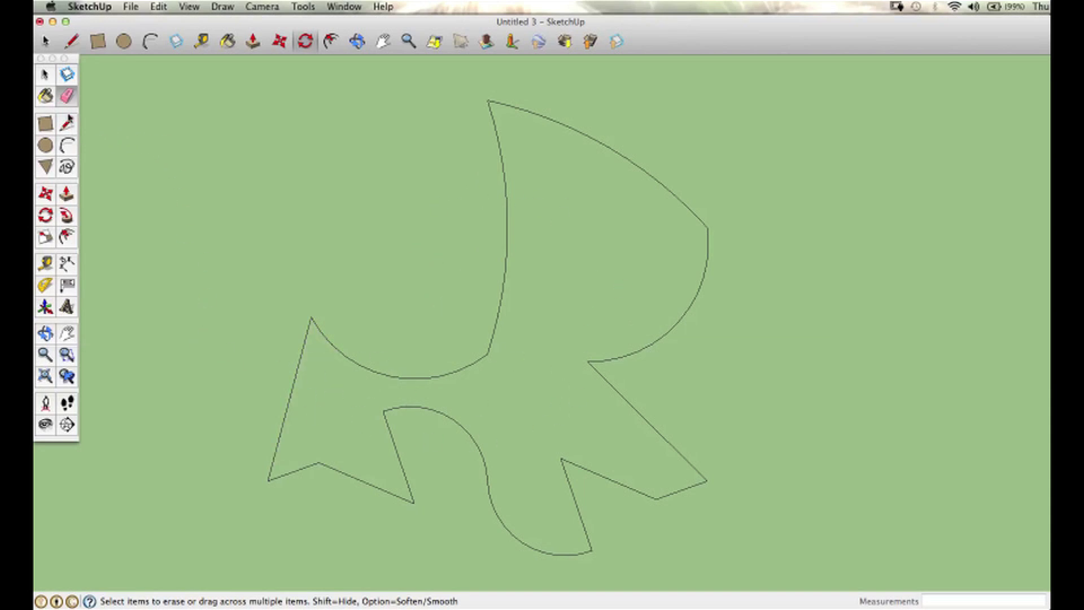
Step: Close the outline from tail tip to corner, add a fin line, and place an eye circle
left_click(71, 124)
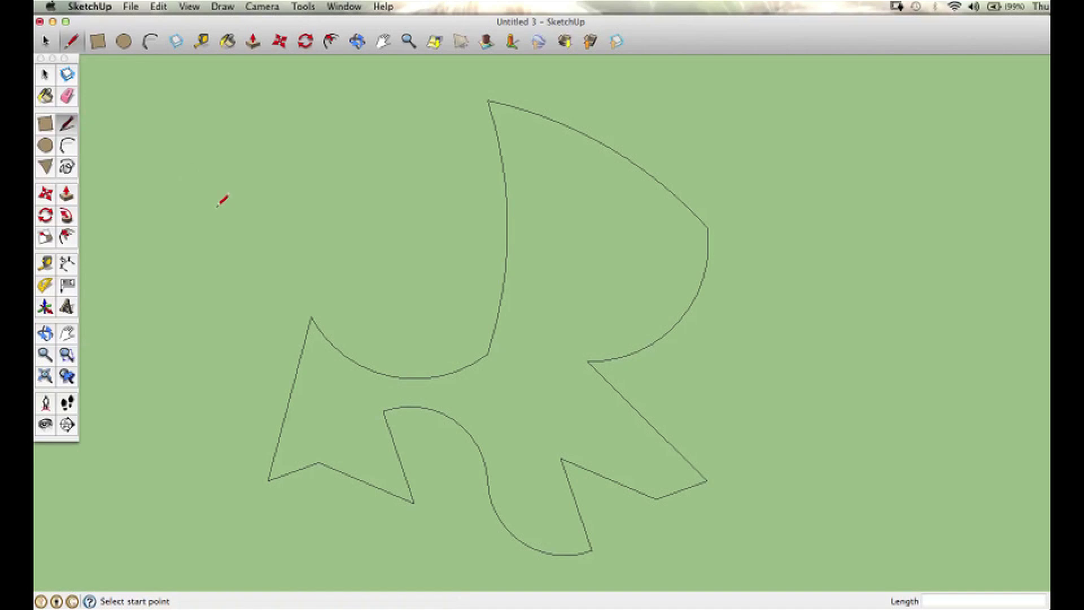
left_click(311, 317)
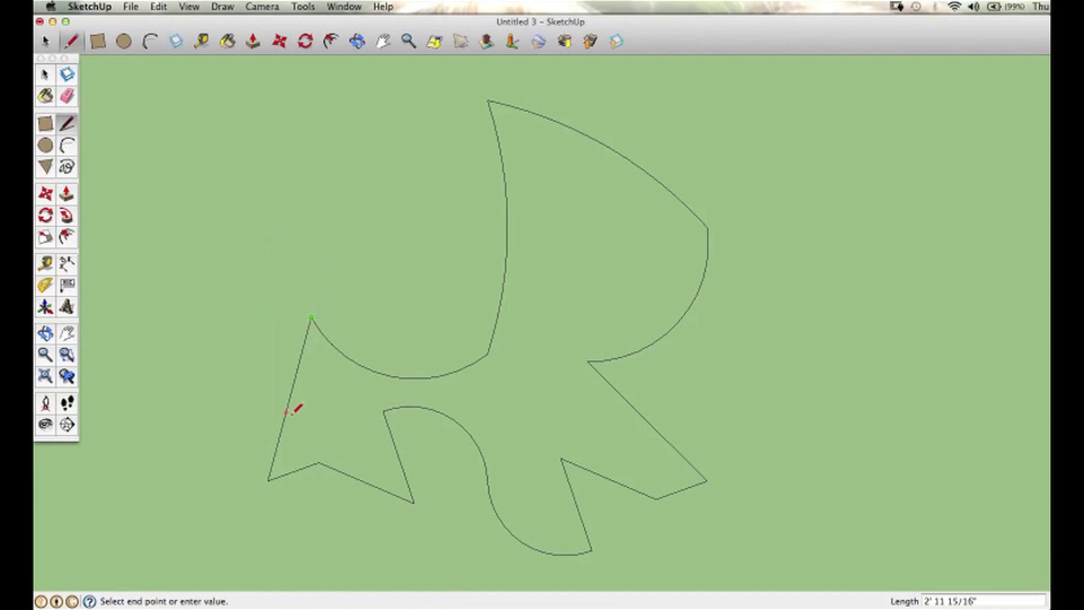
left_click(268, 480)
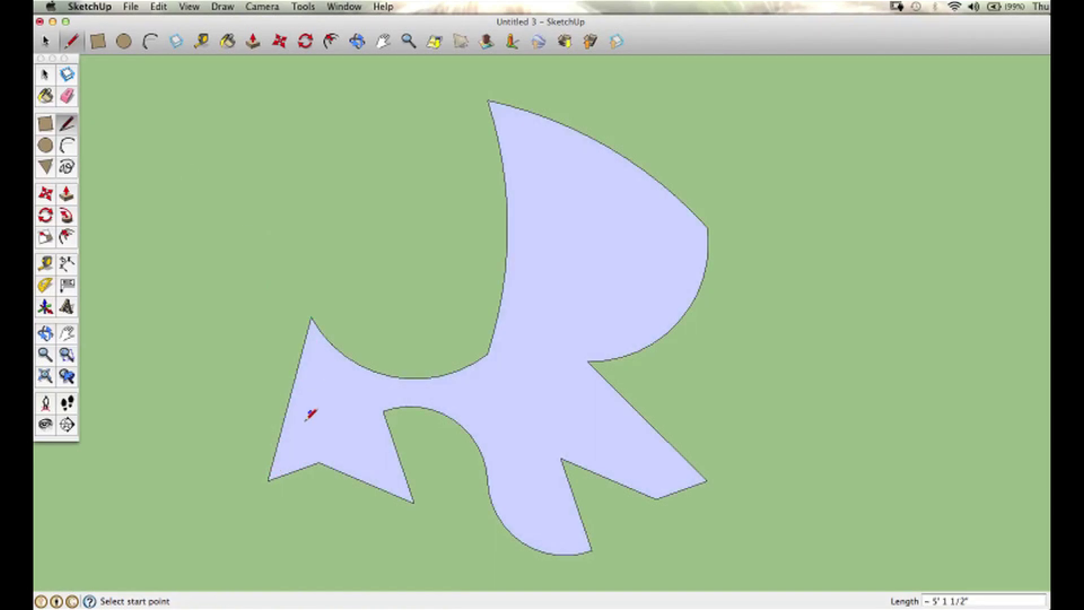
left_click(333, 409)
left_click(367, 483)
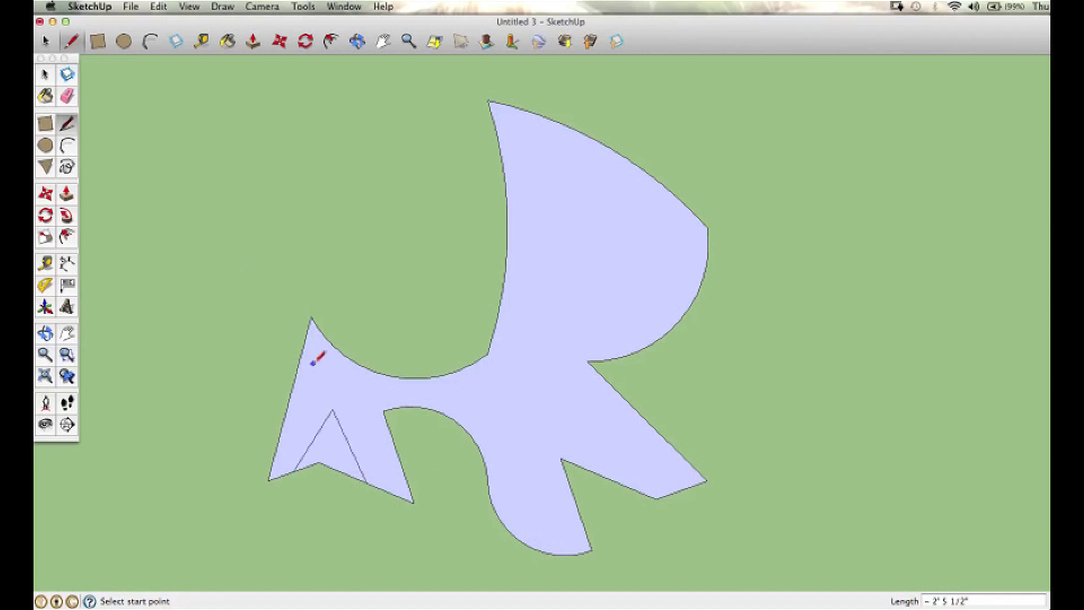
left_click(285, 418)
key("c")
left_click(545, 182)
left_click(594, 181)
left_click(559, 270)
left_click(672, 270)
left_click(621, 277)
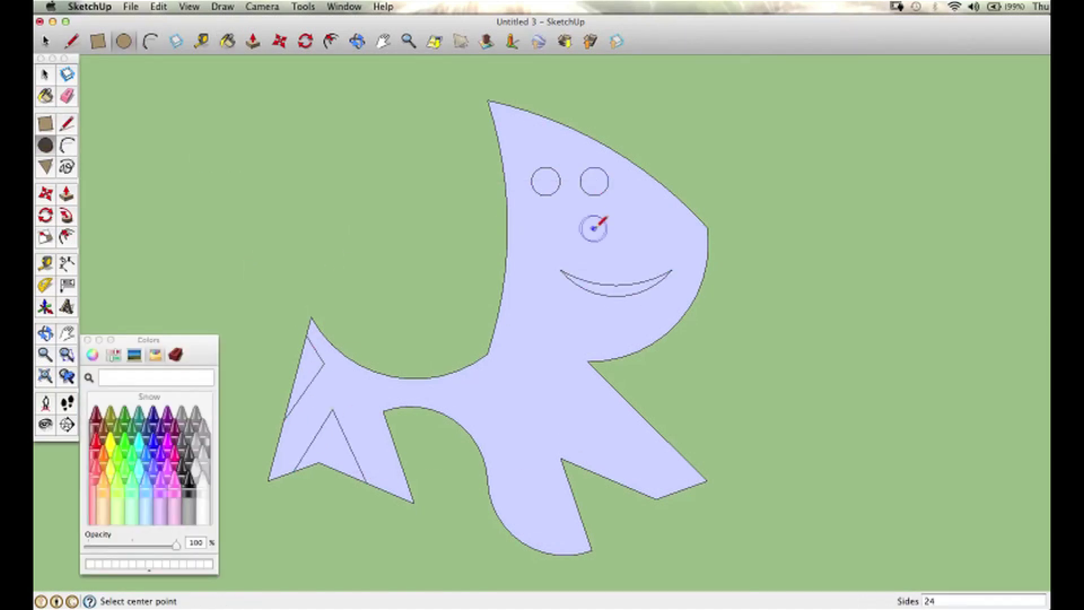
scroll(600, 223, "up", 5)
left_click(605, 286)
left_click(636, 285)
left_click(580, 265)
left_click(637, 265)
key("c")
left_click(490, 172)
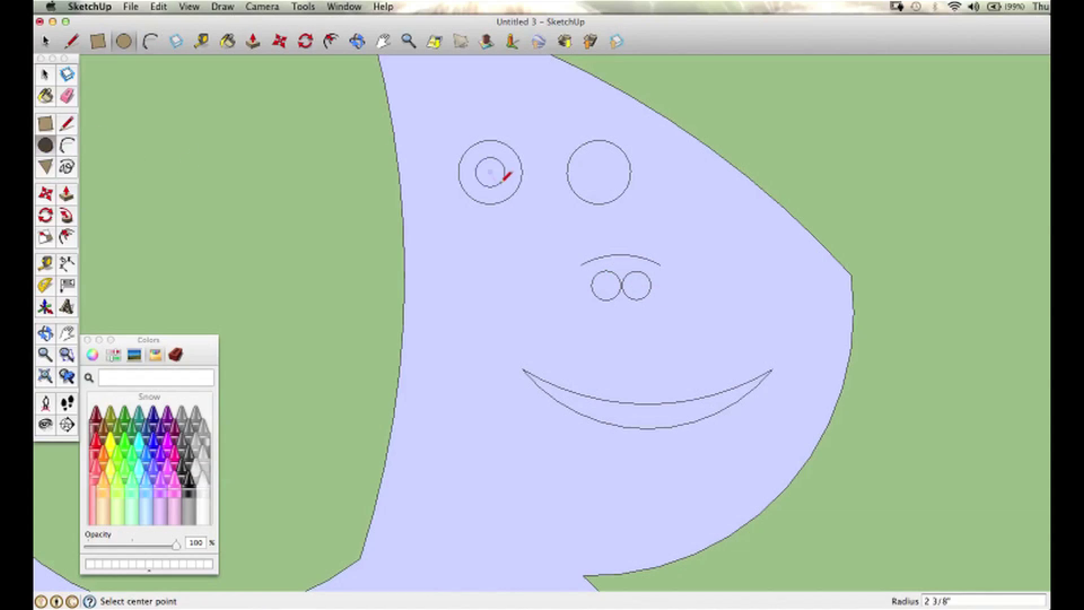
left_click(599, 172)
scroll(508, 170, "down", 5)
left_click(68, 167)
left_click_drag(564, 243, 543, 294)
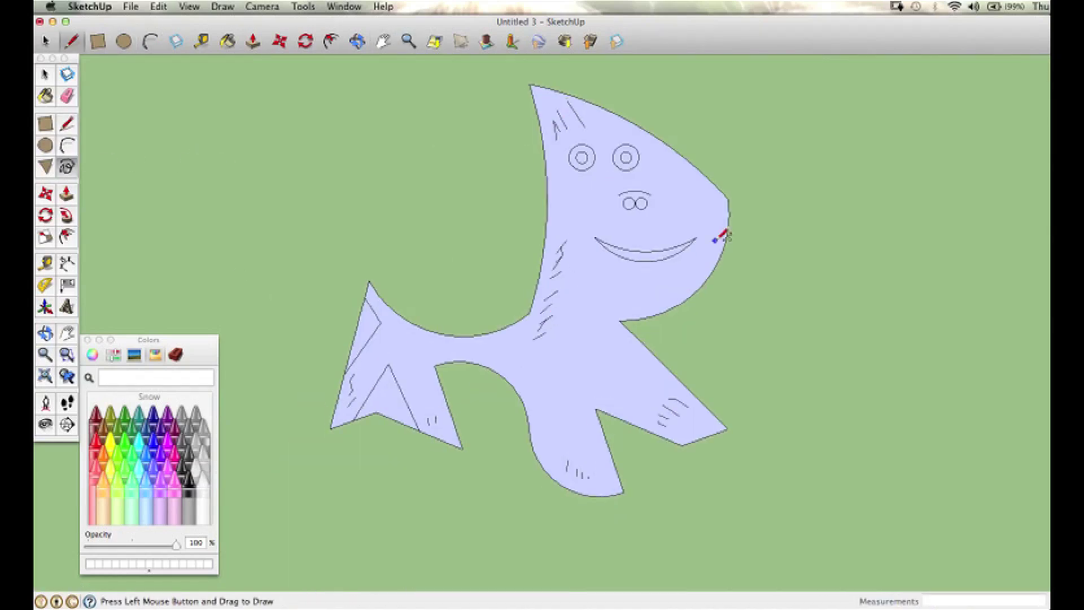
key("z")
scroll(395, 192, "down", 3)
key("space")
left_click_drag(388, 151, 744, 449)
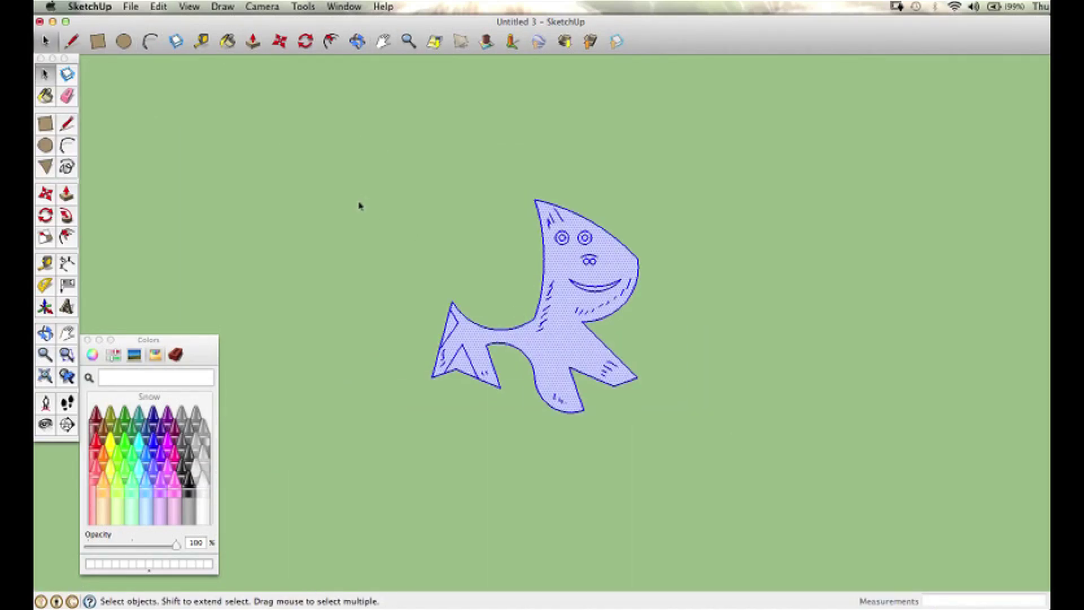
left_click(131, 6)
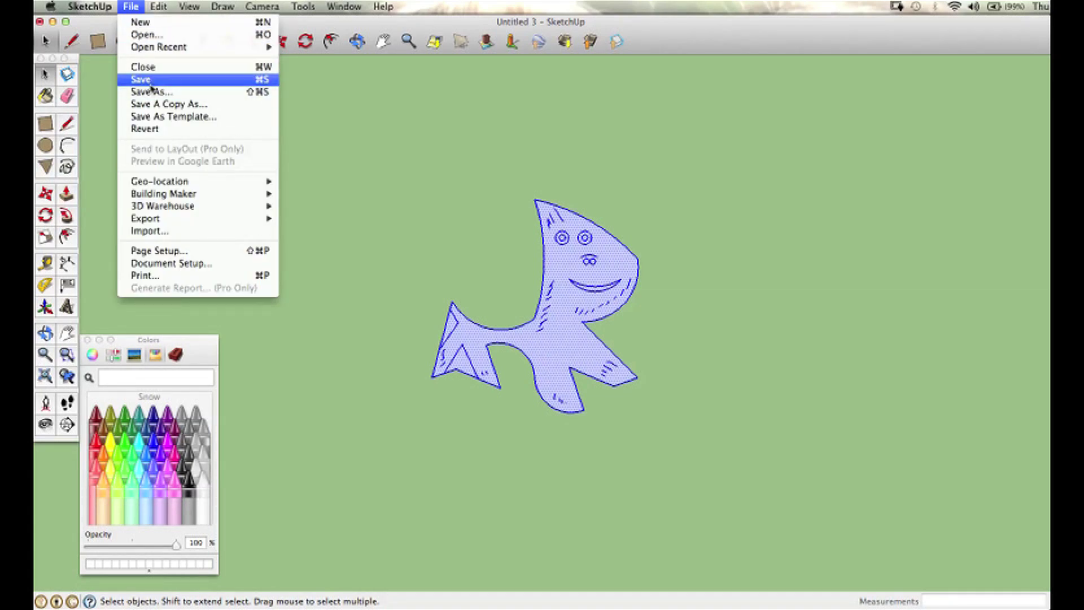
left_click(64, 79)
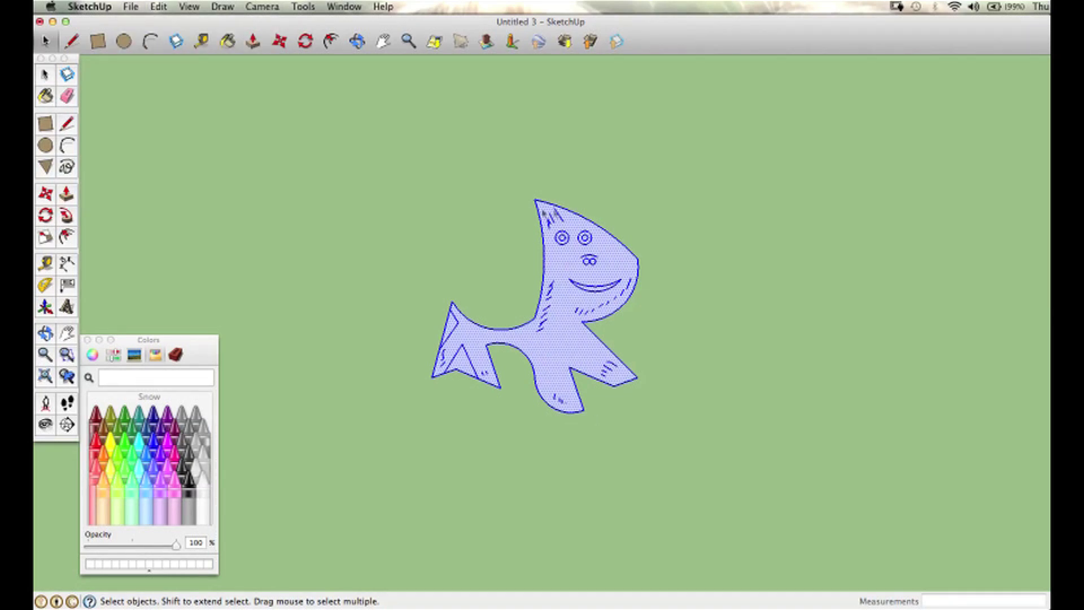
key("q")
key("m")
left_click(46, 215)
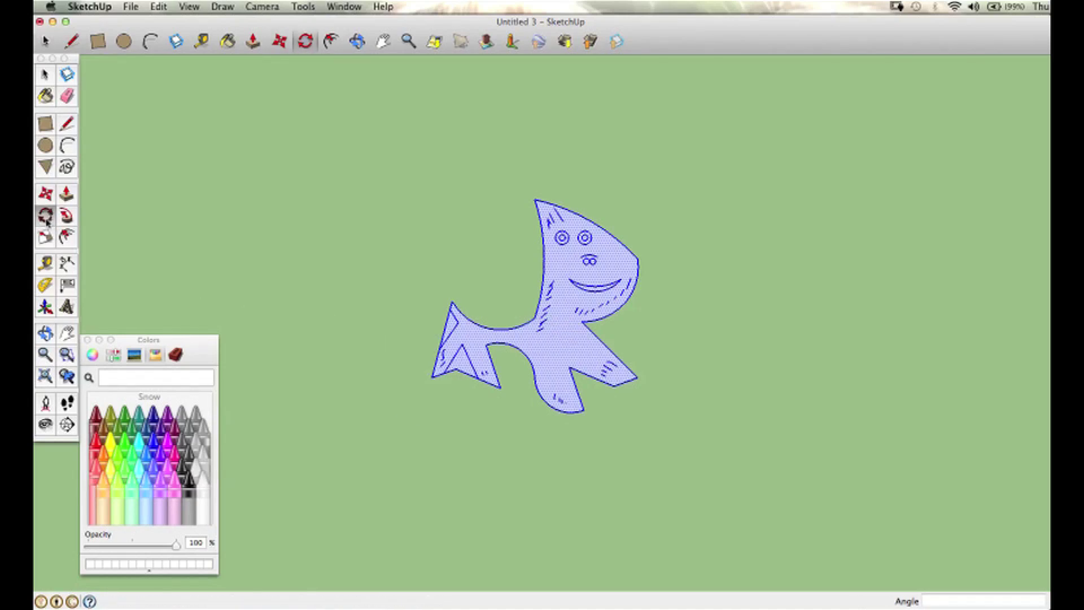
left_click(536, 200)
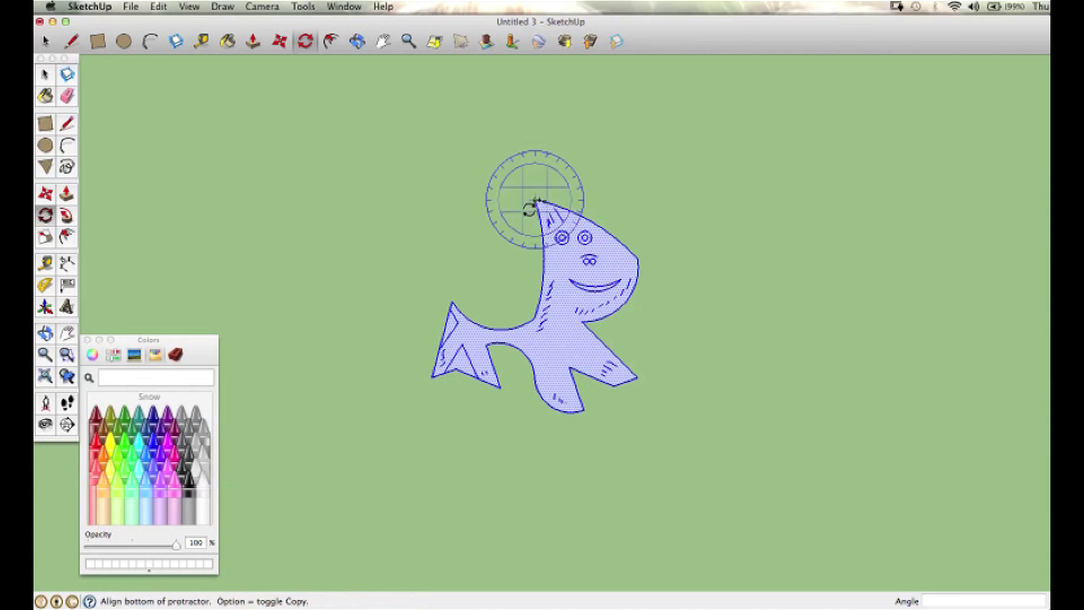
left_click(433, 378)
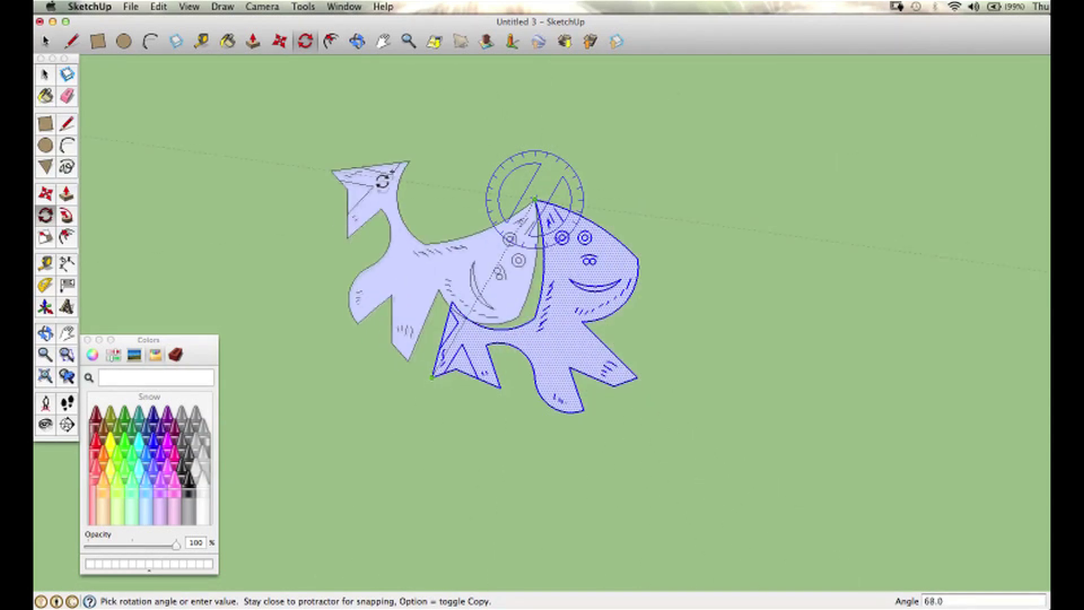
key("Escape")
key("space")
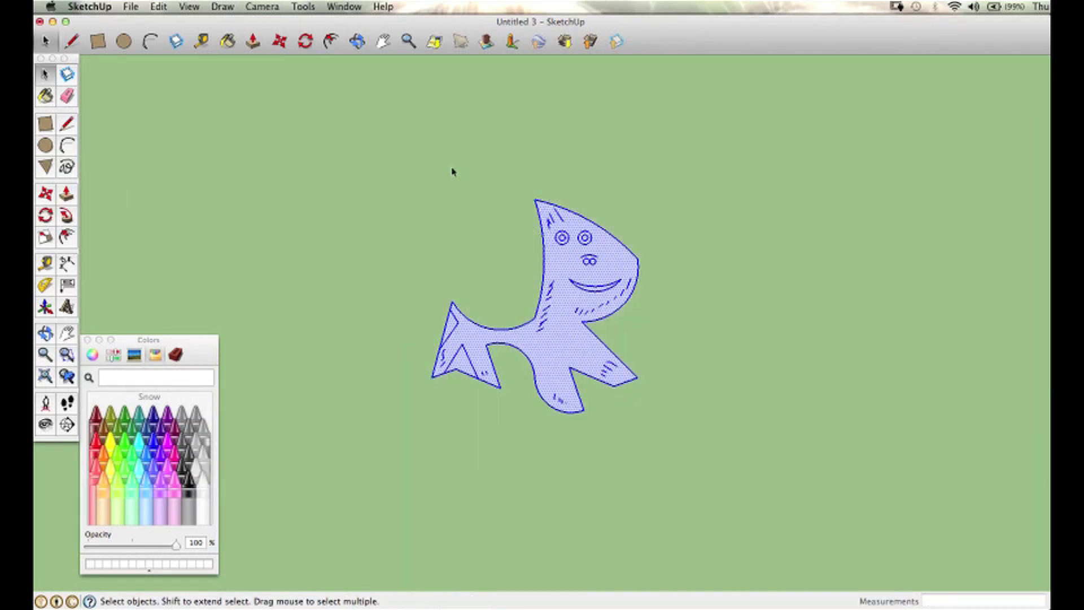
Step: Copy the whole dog tile and place the duplicate to the right of the original
left_click_drag(420, 256, 703, 436)
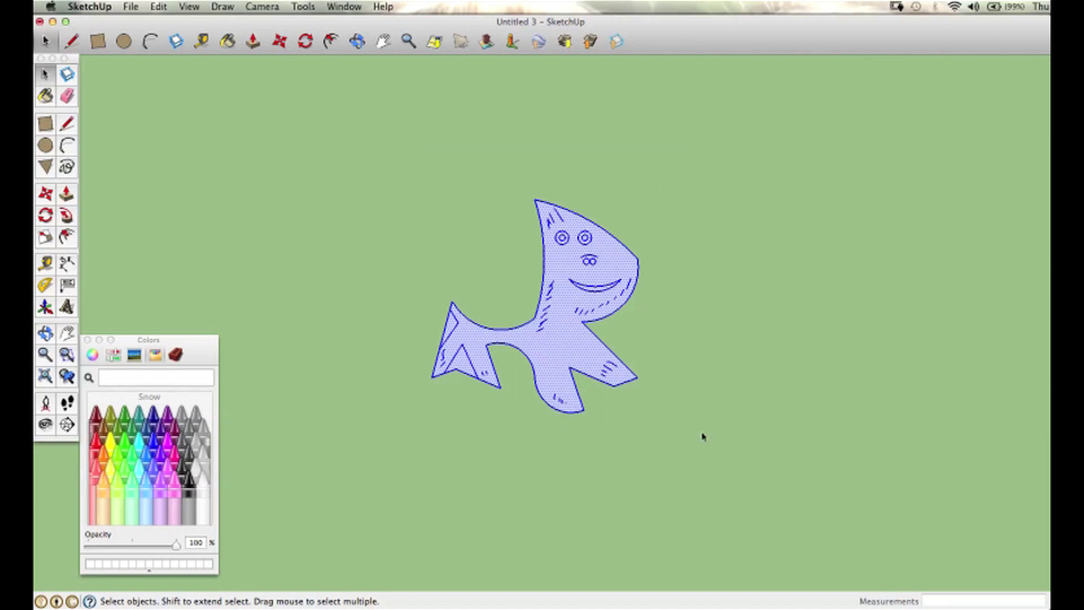
left_click(50, 195)
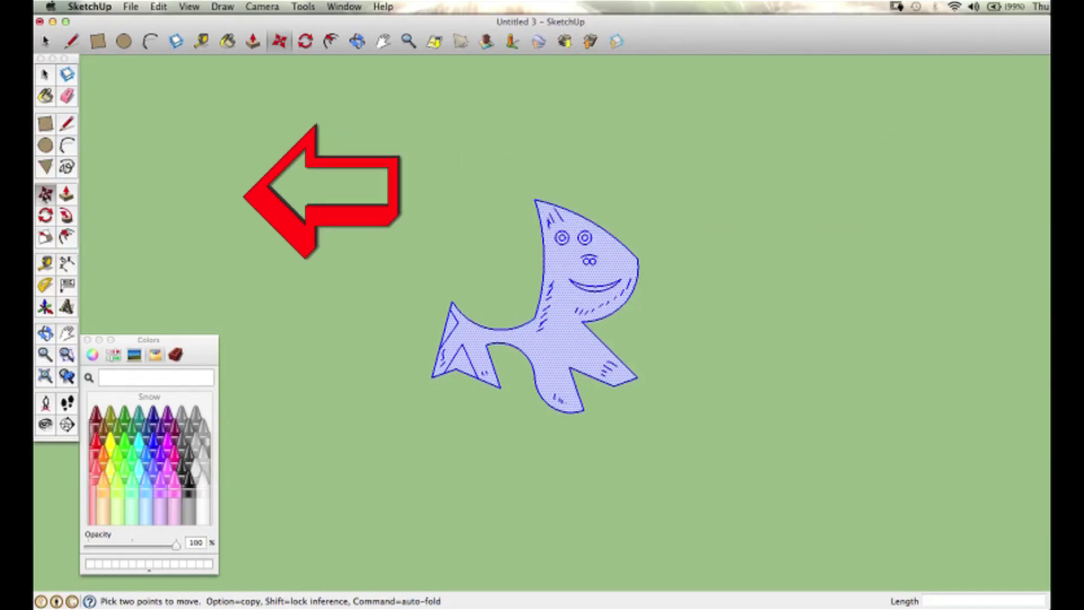
left_click(434, 379)
key("alt")
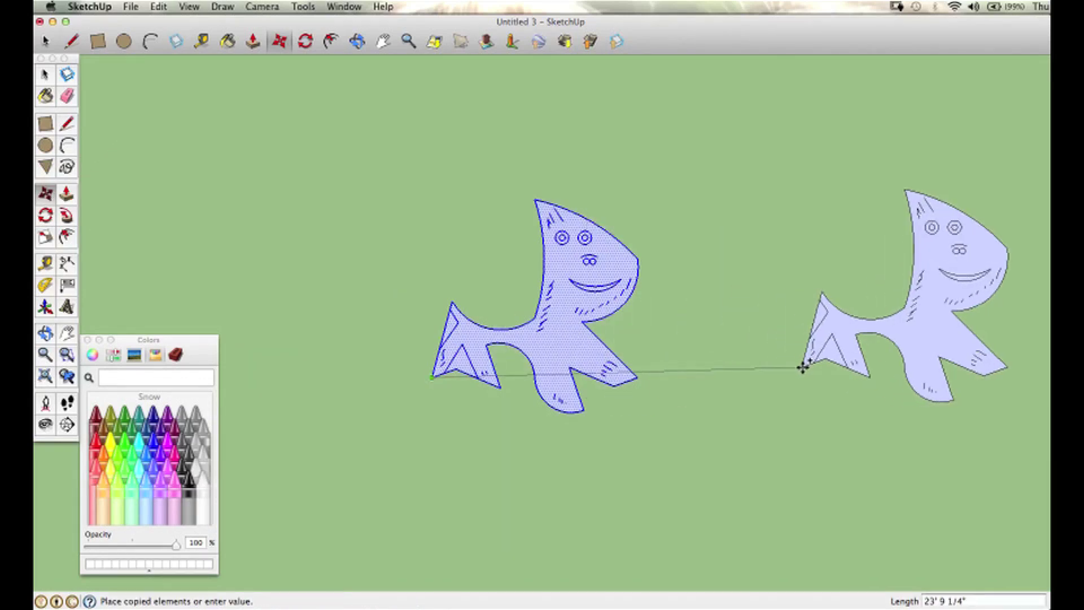
left_click(831, 369)
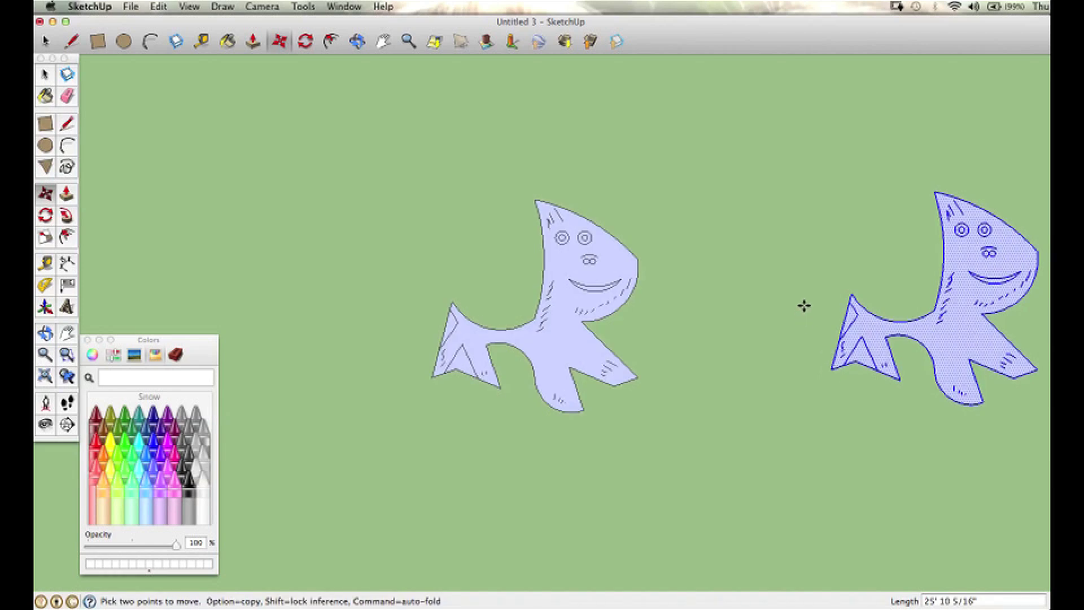
key("h")
left_click_drag(791, 288, 657, 267)
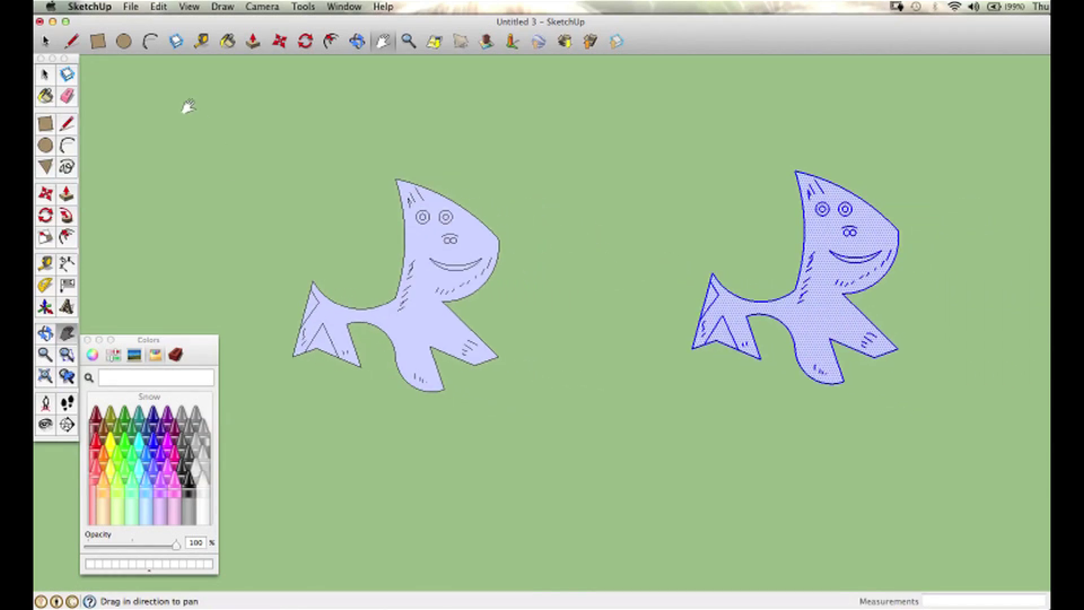
key("q")
key("m")
left_click(707, 320)
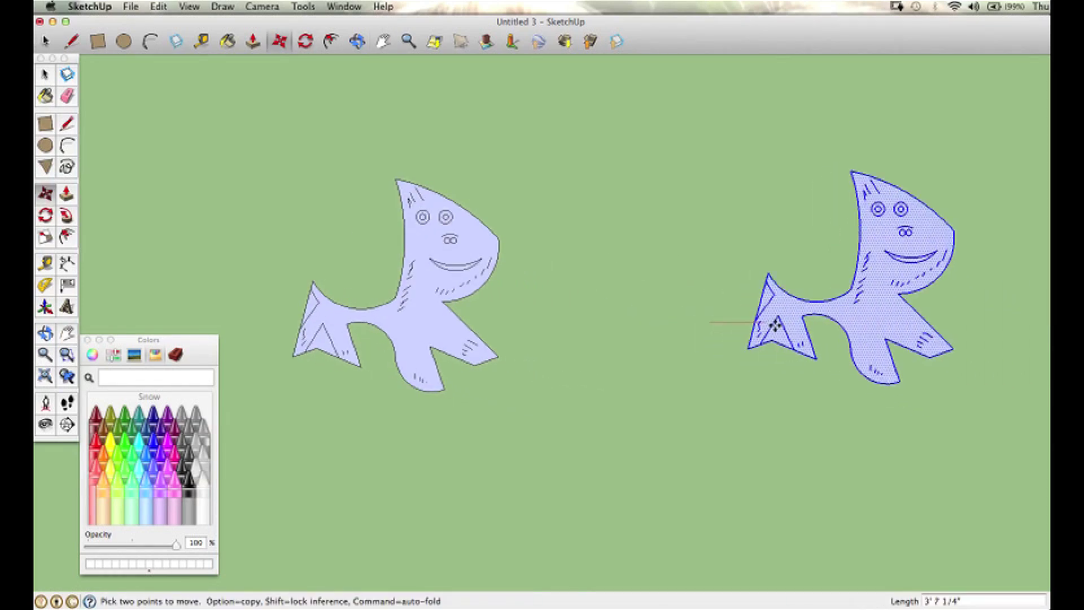
Step: Rotate the copied tile 180° about its tail point
left_click(47, 217)
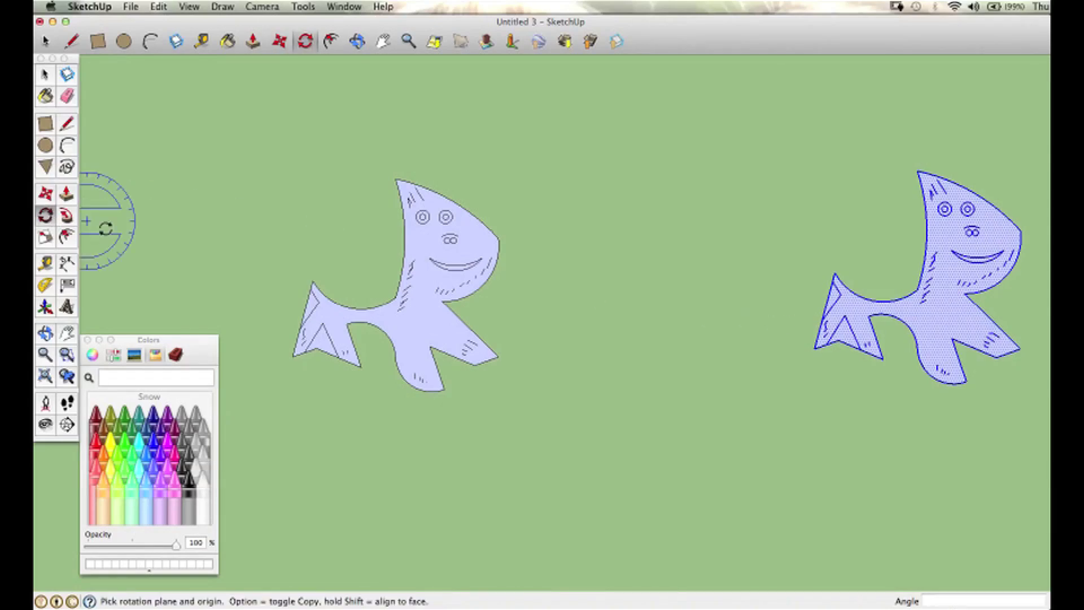
left_click(814, 348)
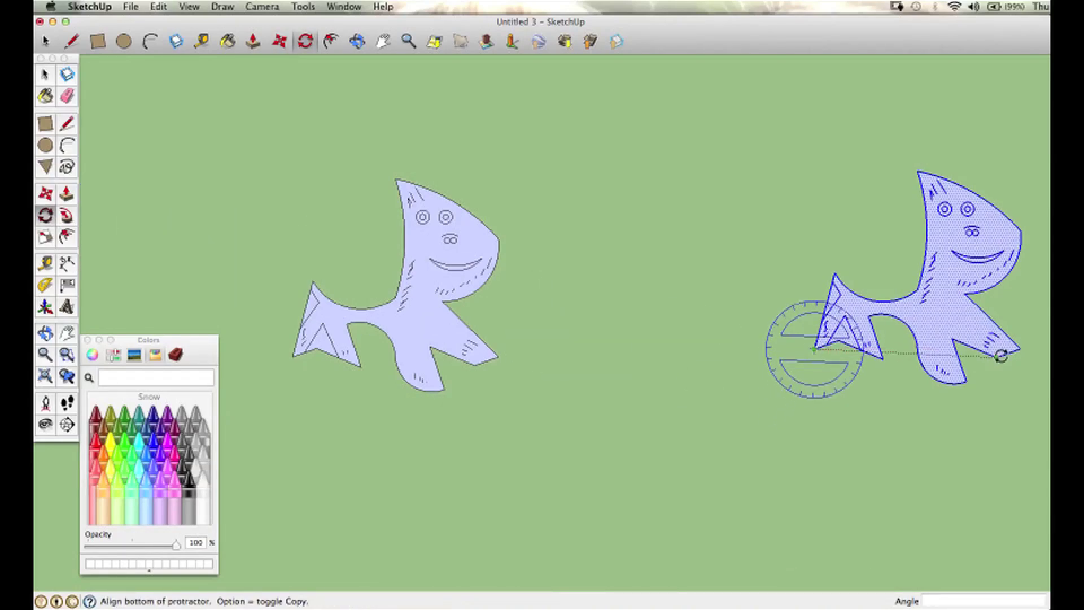
left_click(1020, 349)
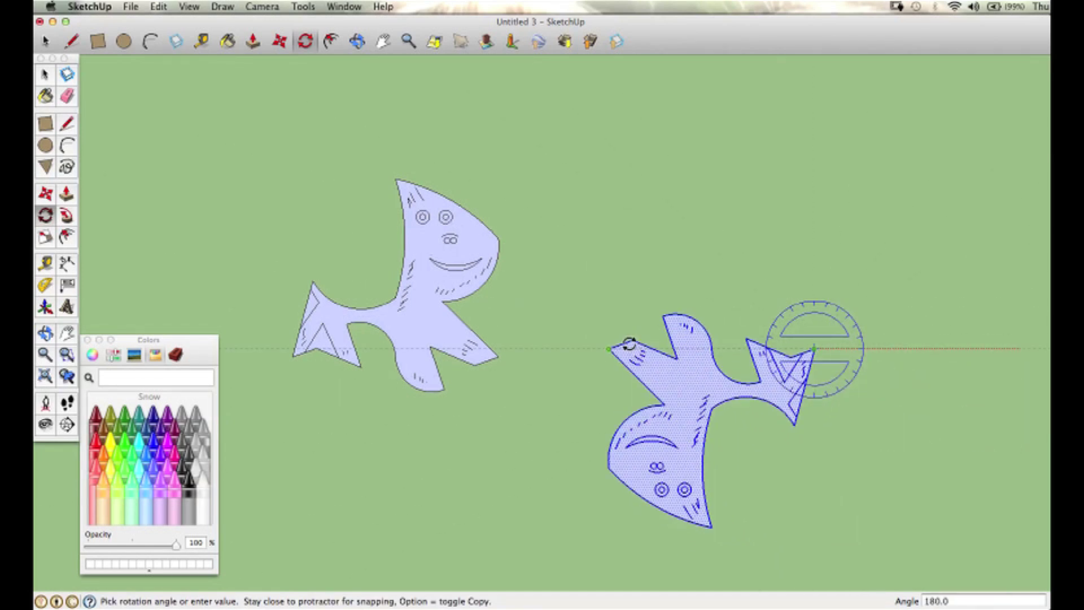
type("18")
key("Return")
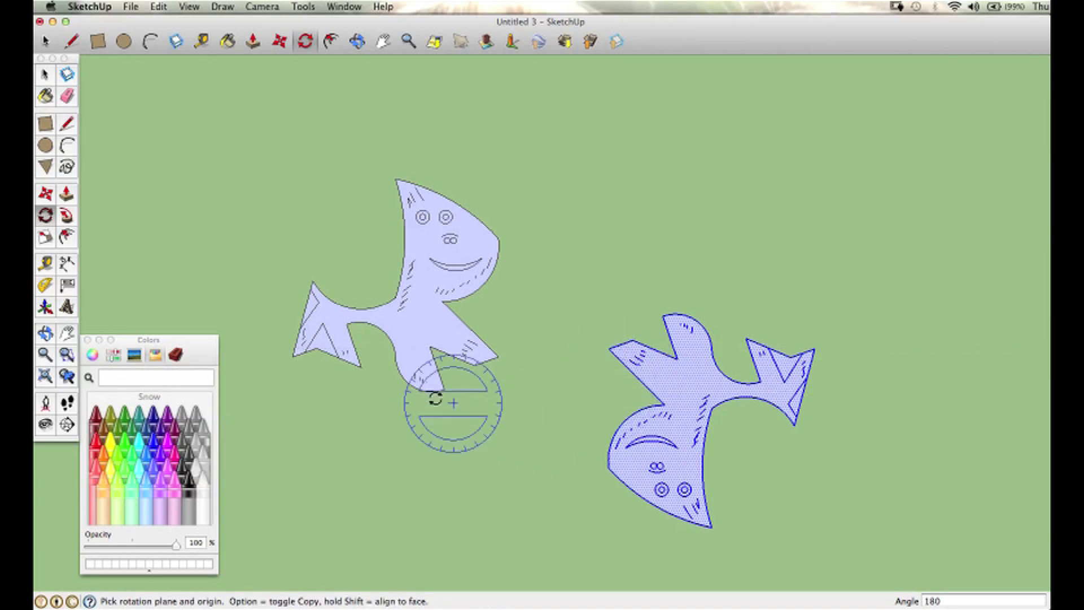
Step: Move the flipped tile down-left so it interlocks beneath the original
left_click(46, 193)
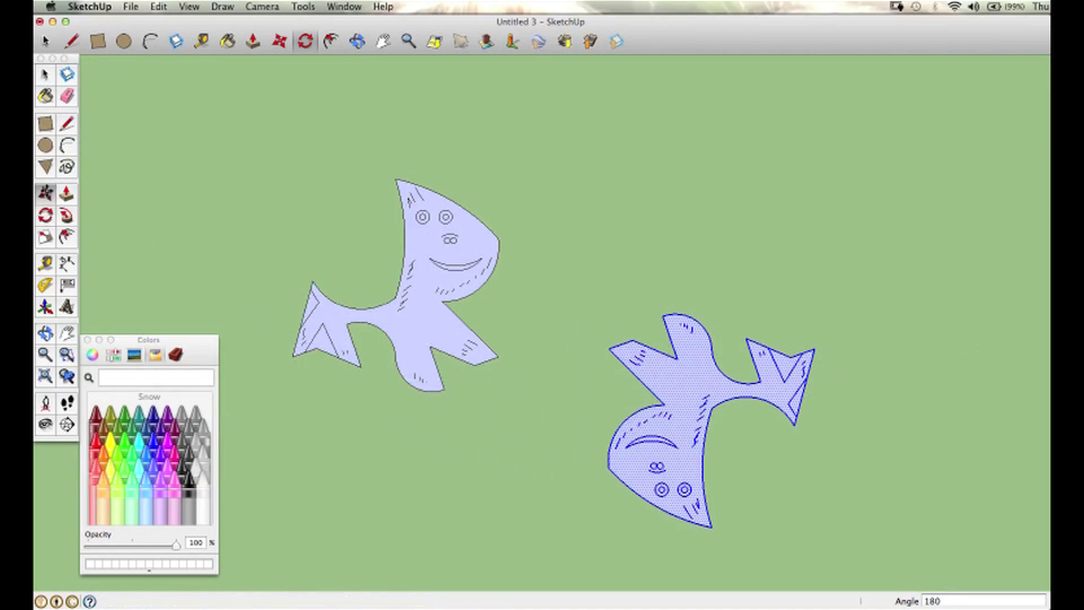
left_click(611, 350)
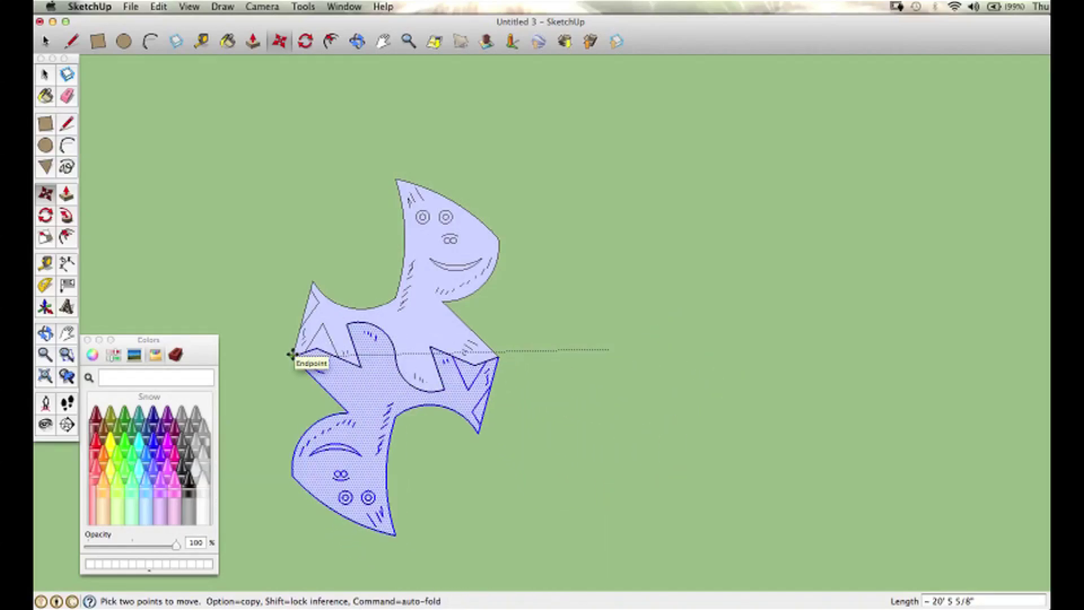
left_click(299, 357)
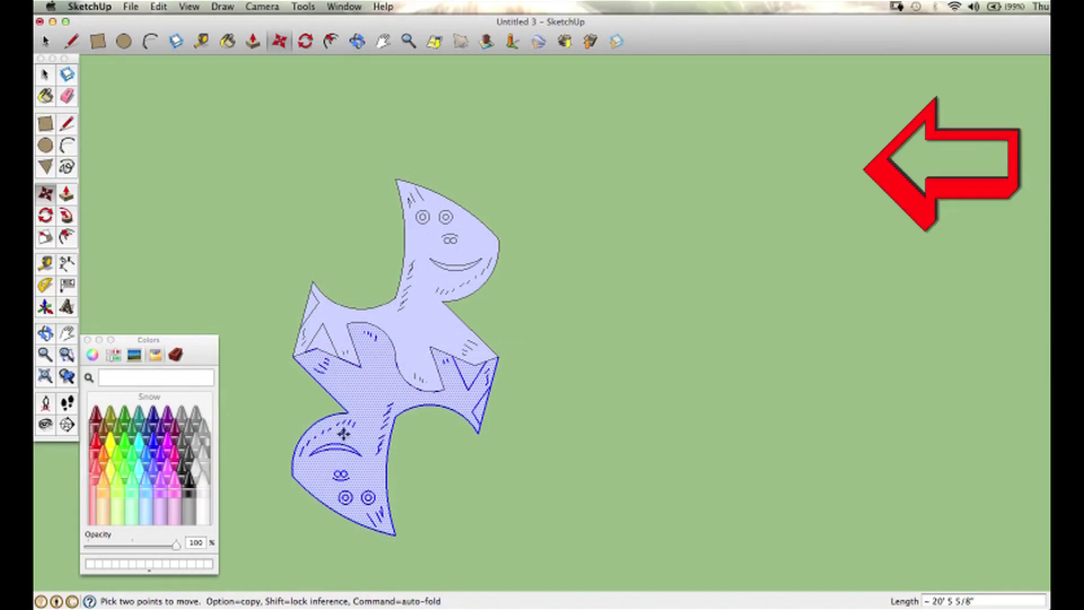
key("space")
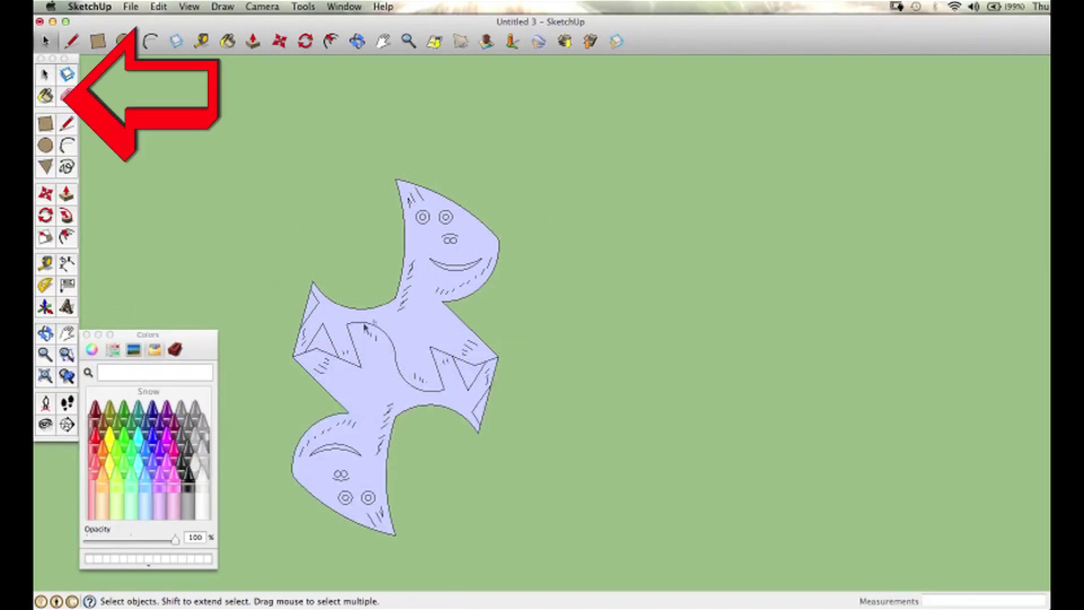
Step: Paint the top dog grey and the bottom dog Tangerine orange
left_click(106, 446)
left_click(447, 265)
left_click(188, 452)
left_click(447, 266)
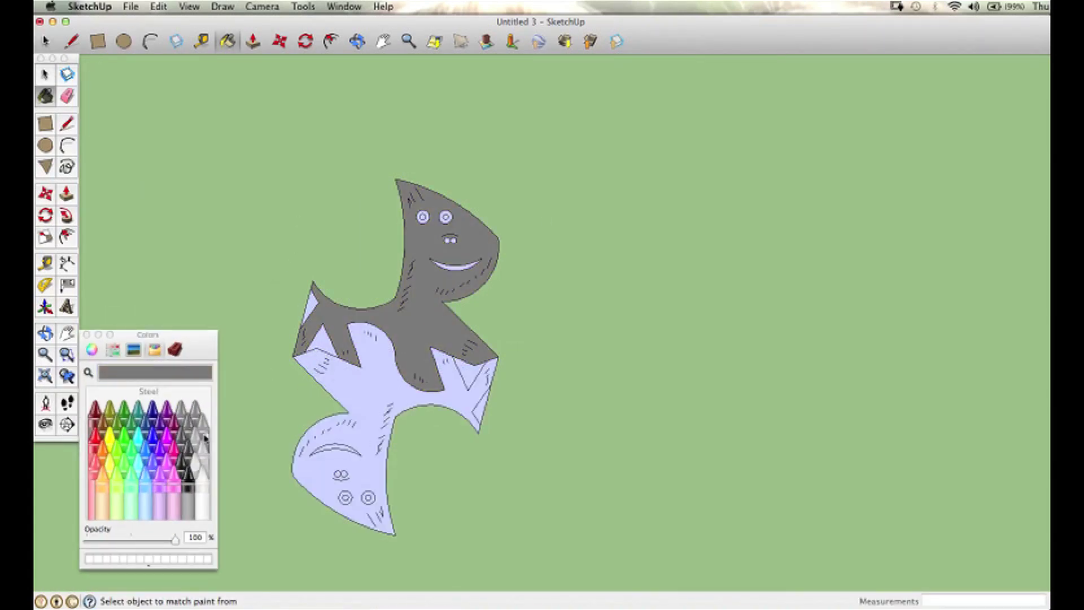
left_click(152, 440)
left_click(383, 377)
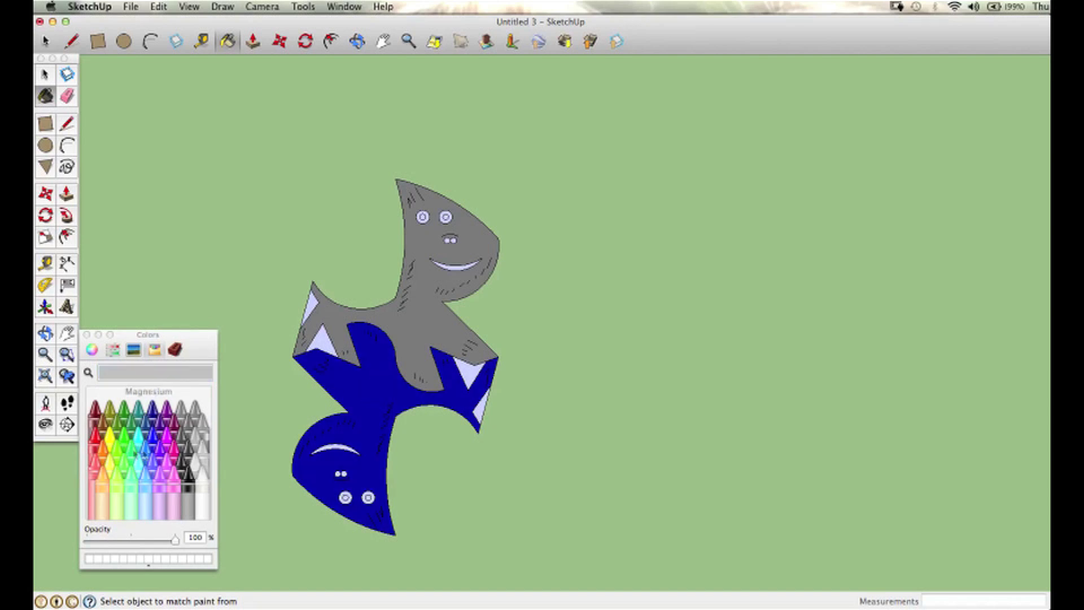
left_click(103, 451)
left_click(380, 380)
Step: Paint the notch triangles dark Lead grey and sample Snow white for the eyes
left_click(319, 342, "super")
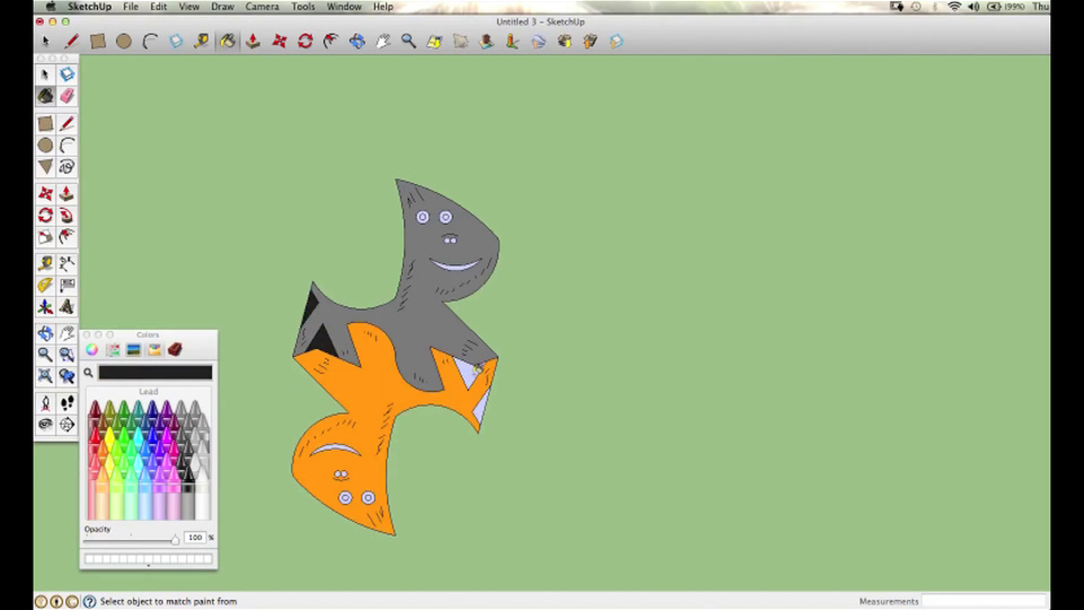
left_click(477, 368)
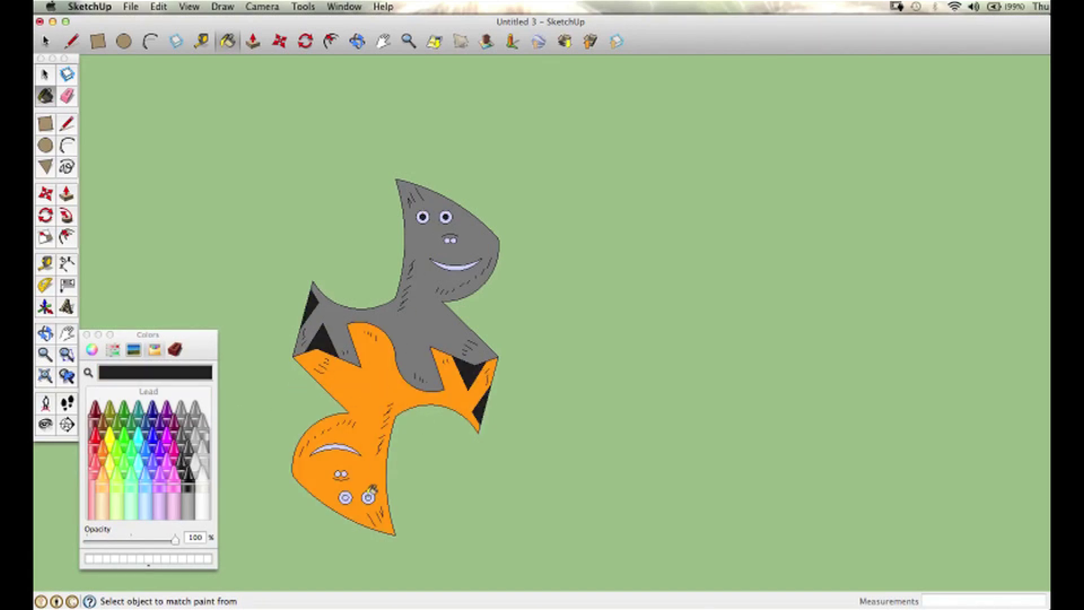
left_click(346, 494, "super")
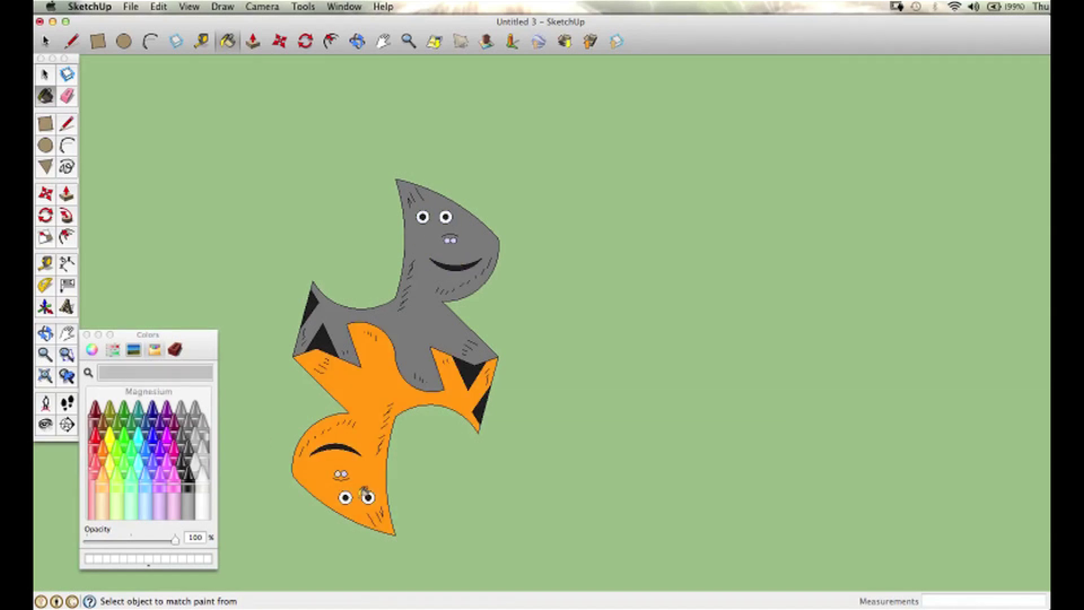
scroll(415, 236, "up", 3)
scroll(415, 236, "down", 5)
Step: Select both dog tiles and combine them into a single component
key("space")
left_click_drag(427, 146, 650, 464)
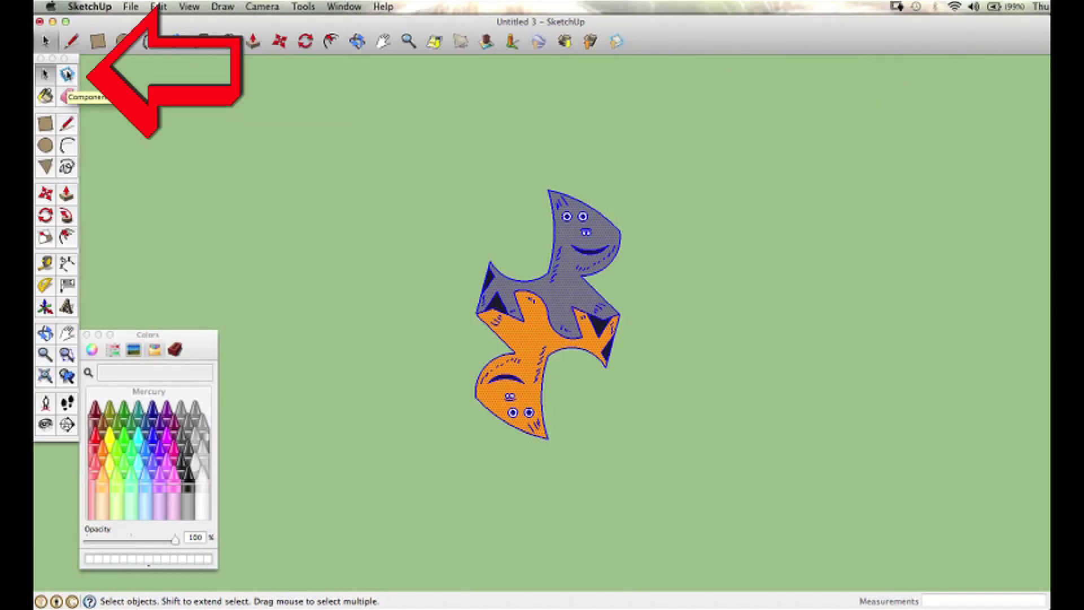
left_click(67, 75)
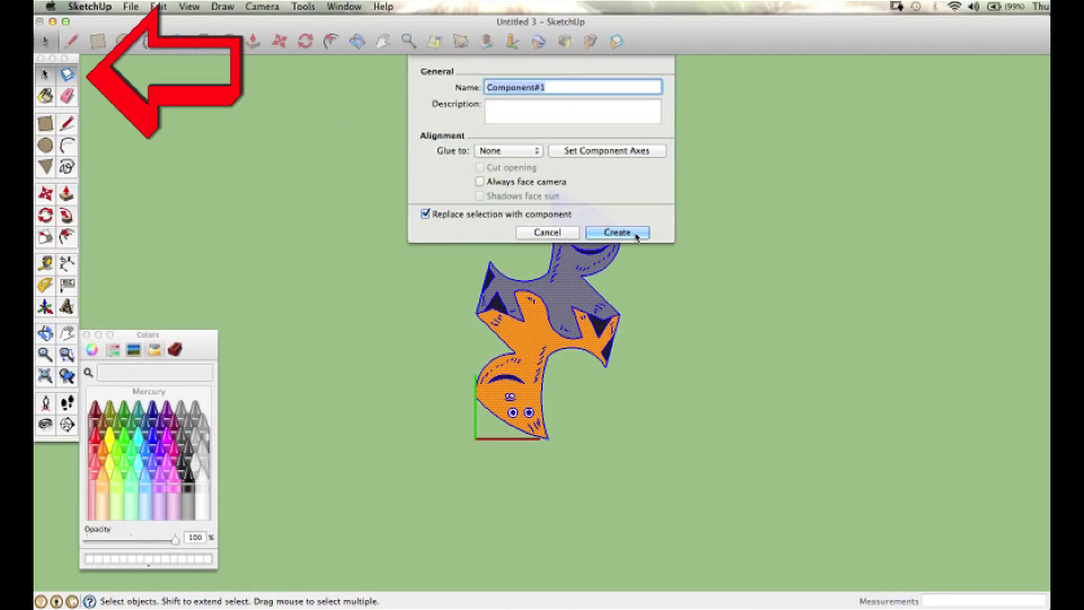
left_click(627, 234)
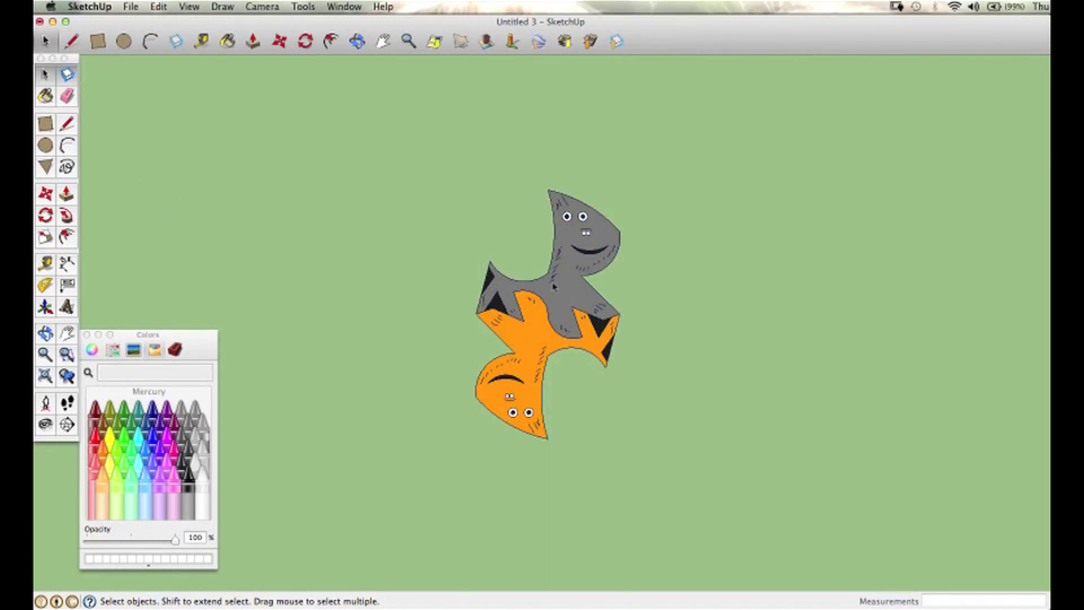
key("m")
key("z")
left_click_drag(534, 226, 520, 319)
Step: Rotate-copy the dog pair 60° about its top endpoint
key("q")
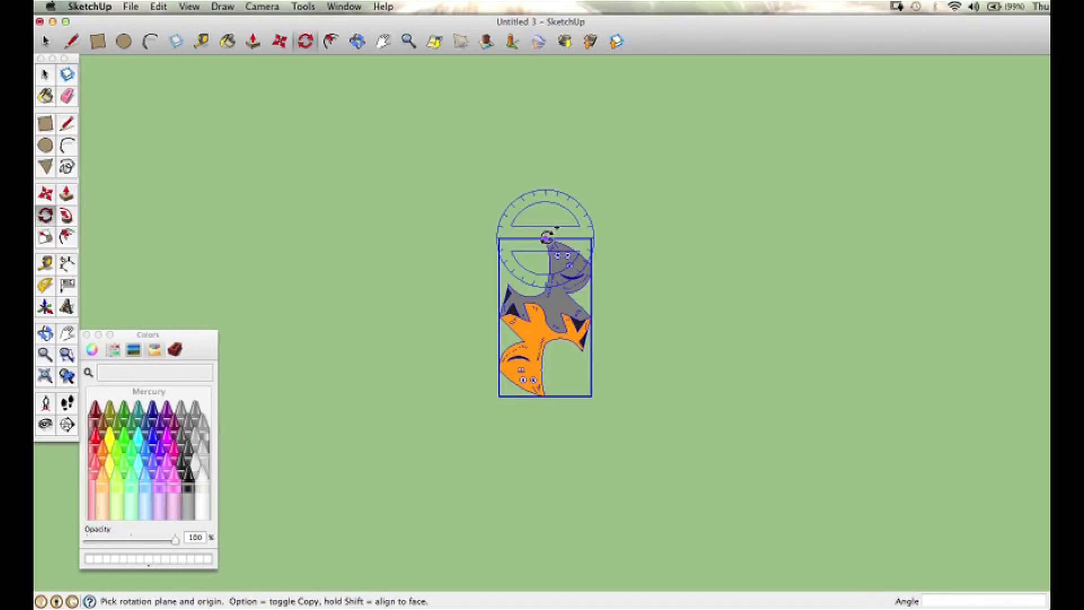
left_click(548, 237)
left_click(499, 366)
key("alt")
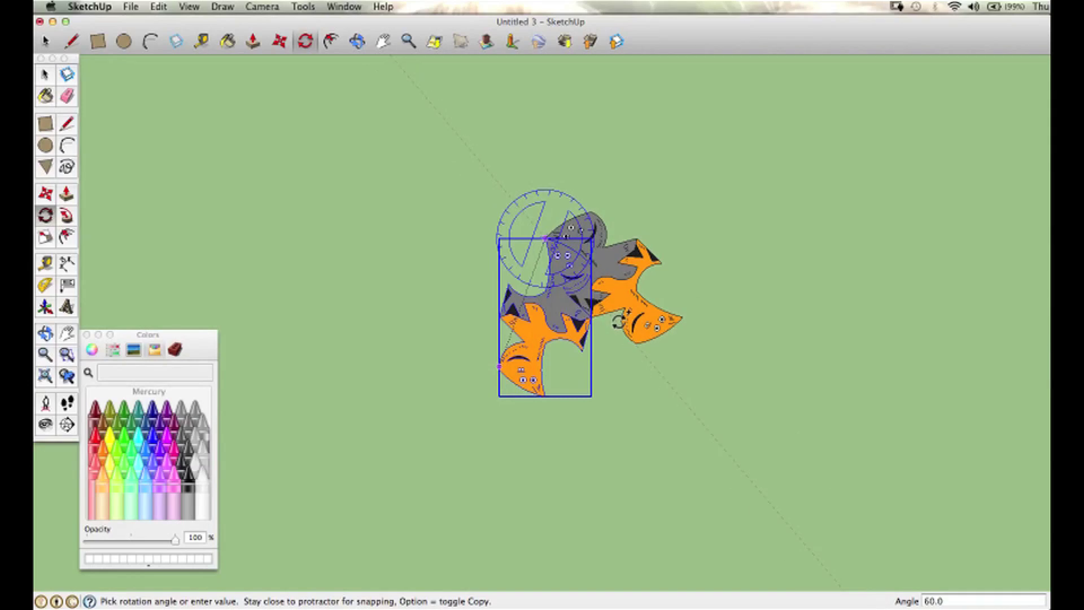
type("60")
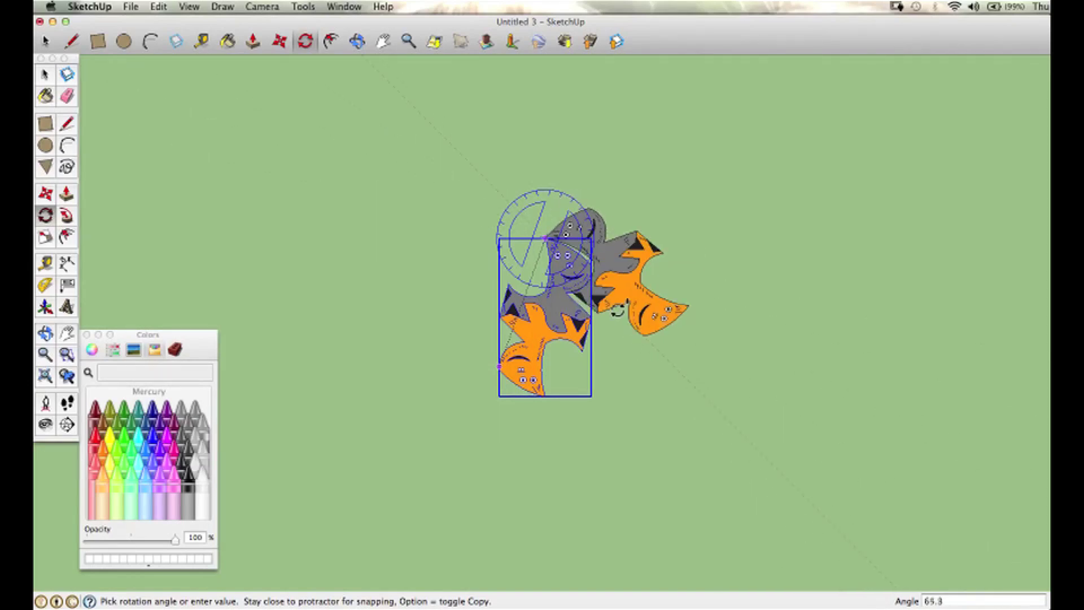
key("Return")
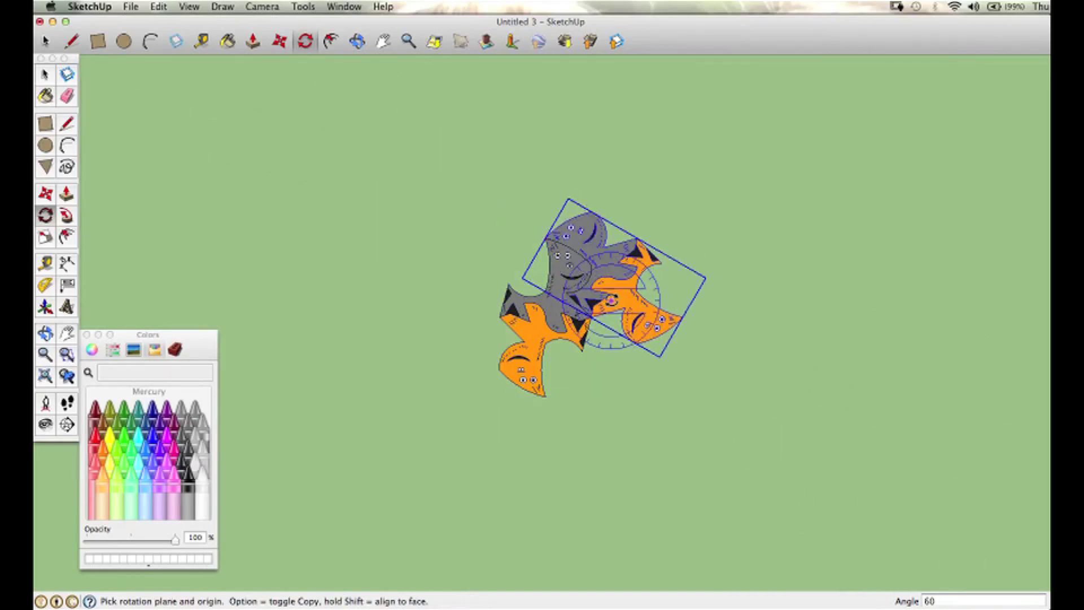
Step: Add three more 60° rotated copies around the centre, to the right and upper left
left_click(548, 238)
left_click(662, 320)
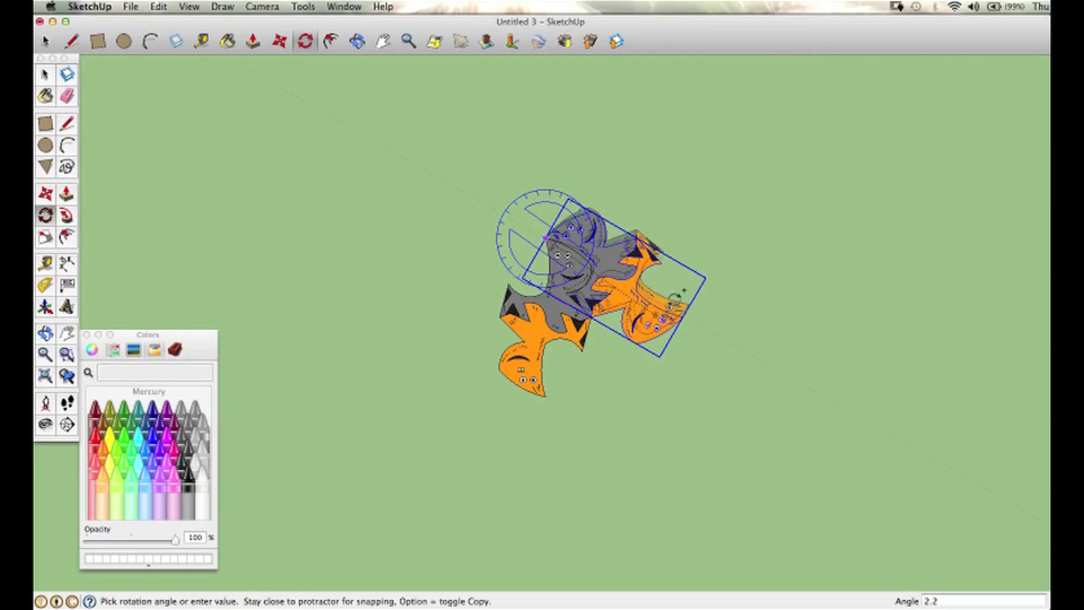
left_click(685, 232)
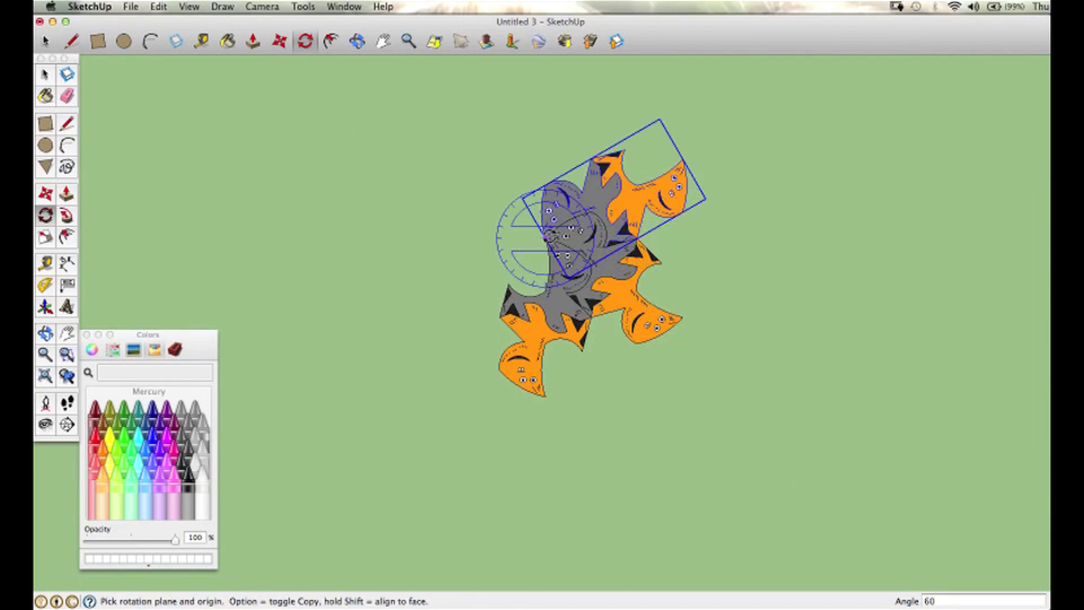
left_click(546, 237)
left_click(662, 319)
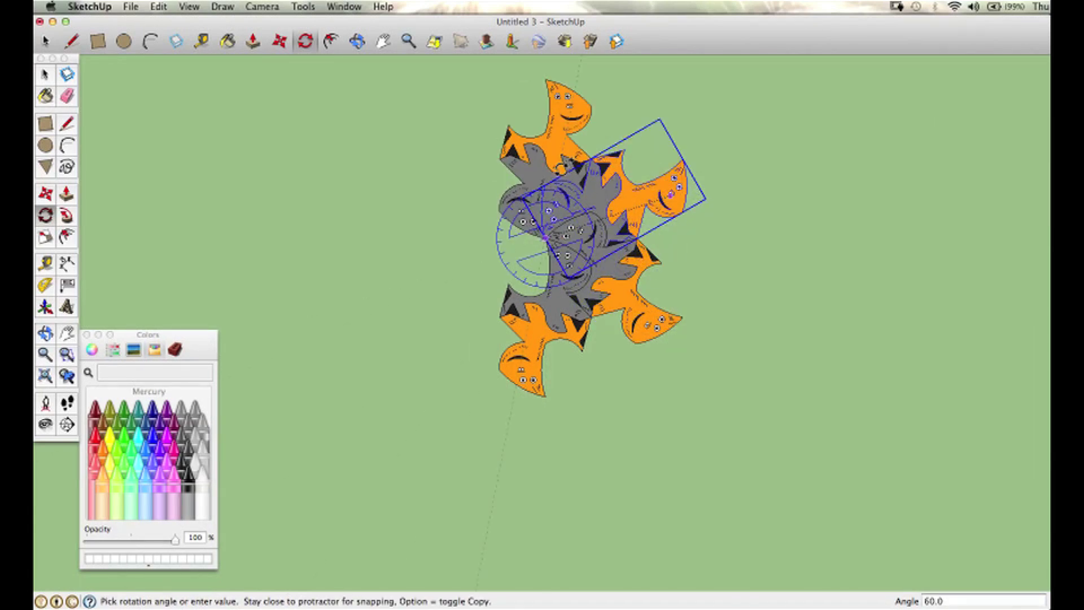
left_click(671, 194)
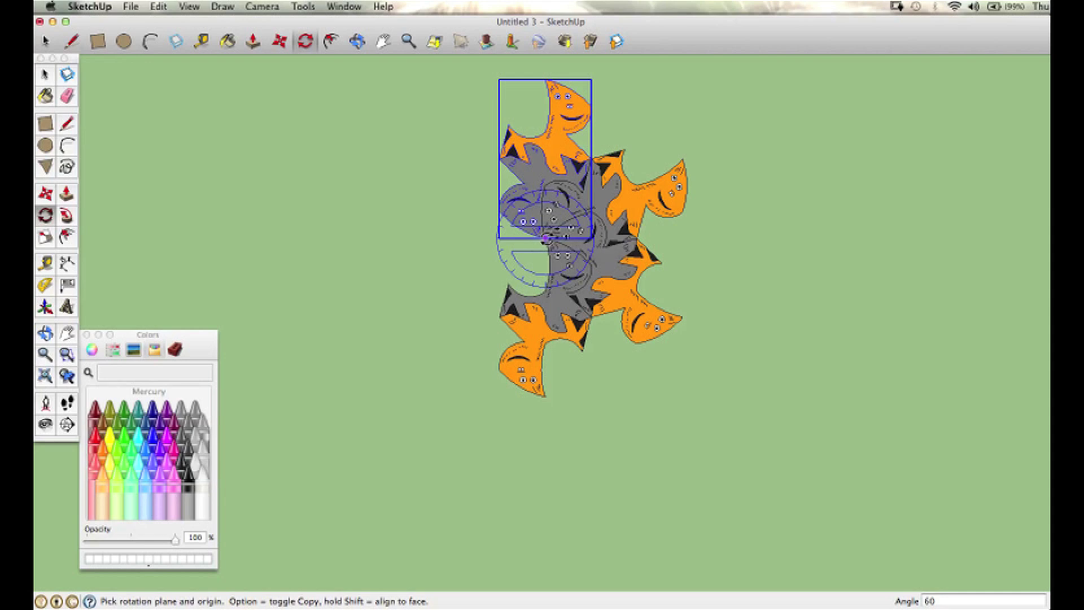
left_click(547, 239)
left_click(568, 107)
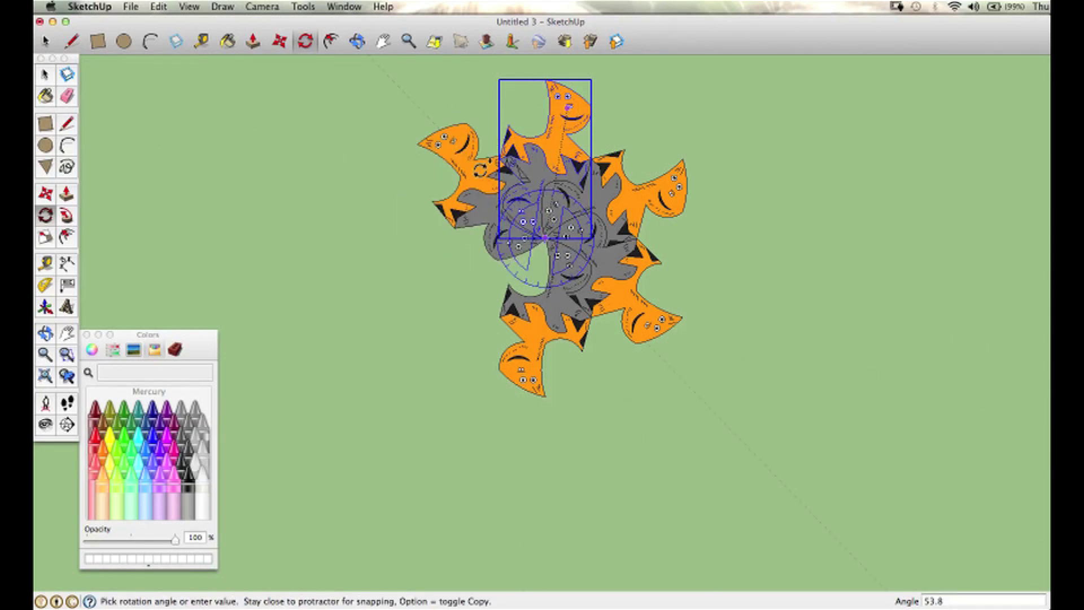
left_click(446, 157)
Step: Place a rotated dog pair at the lower left and rotate-copy it toward the bottom
left_click(409, 321)
left_click(544, 396)
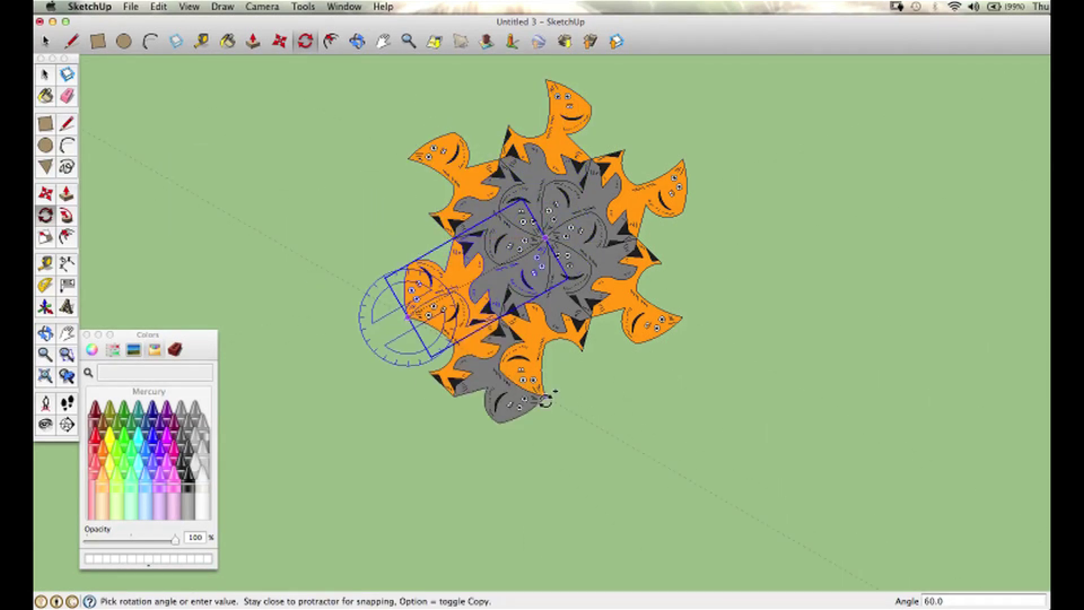
left_click(398, 316)
key("space")
key("q")
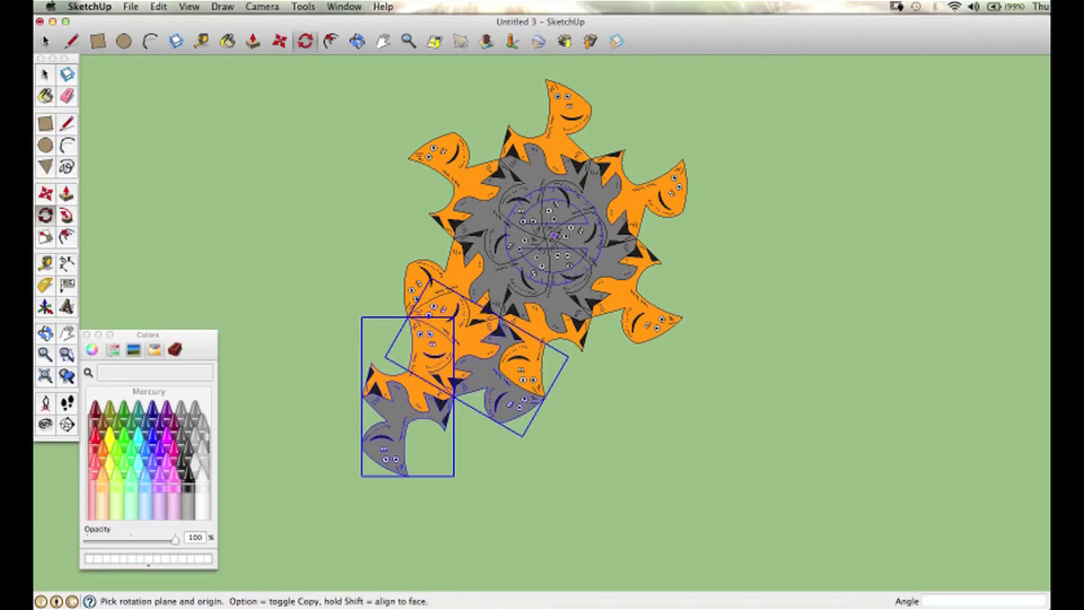
left_click(407, 476)
left_click(457, 447)
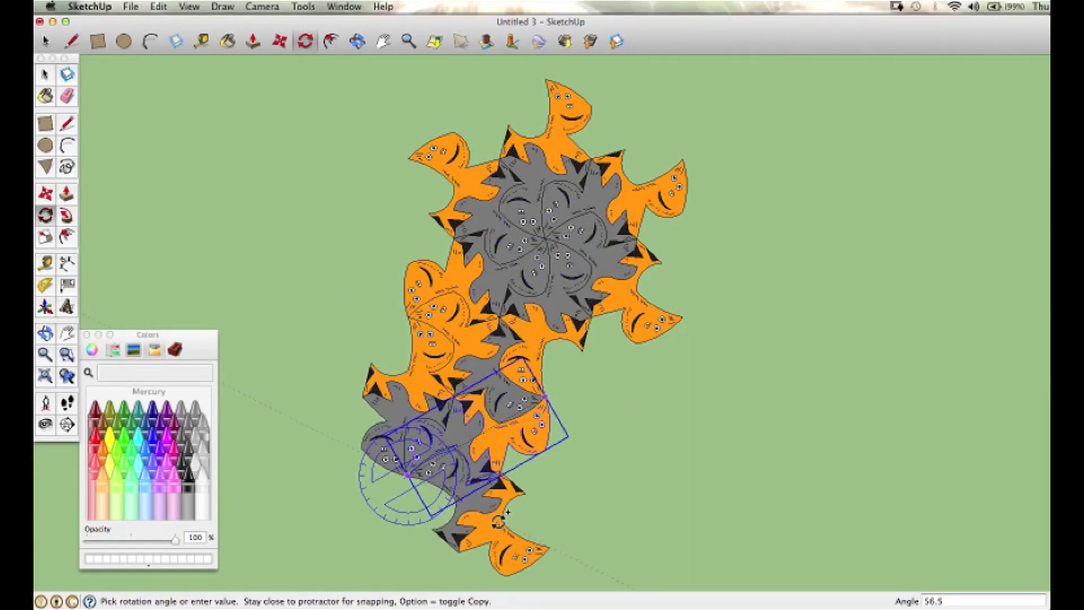
Step: Select several tile groups and rotate them about the flower centre
left_click(434, 508)
key("space")
left_click(395, 396, "shift")
key("q")
left_click(545, 238)
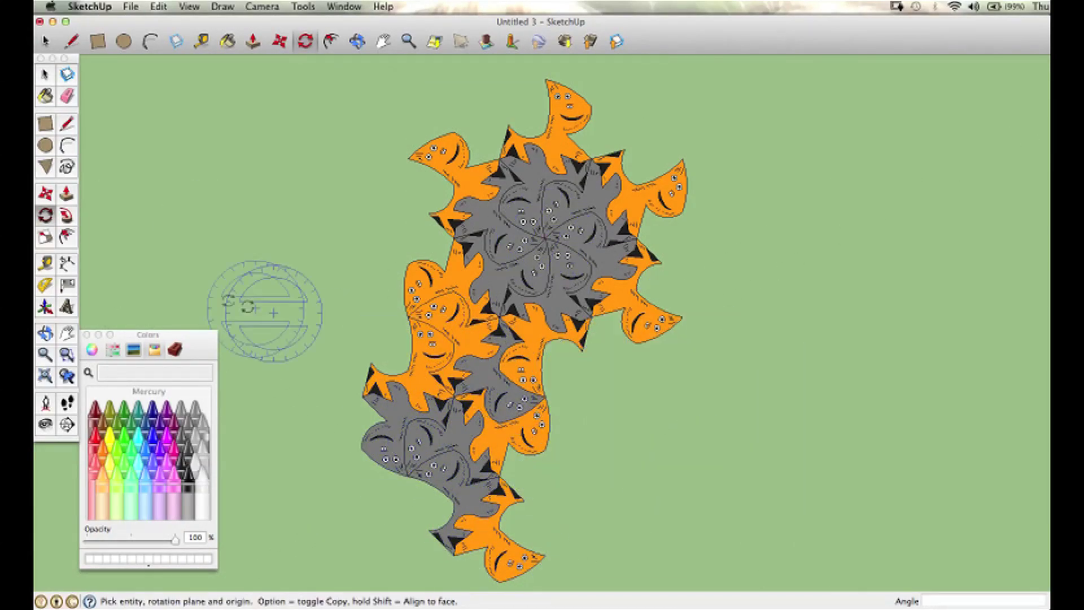
key("space")
Step: Rotate-copy a block of tiles about a star centre to the right
left_click_drag(344, 269, 565, 587)
key("q")
left_click(638, 316)
left_click(734, 396)
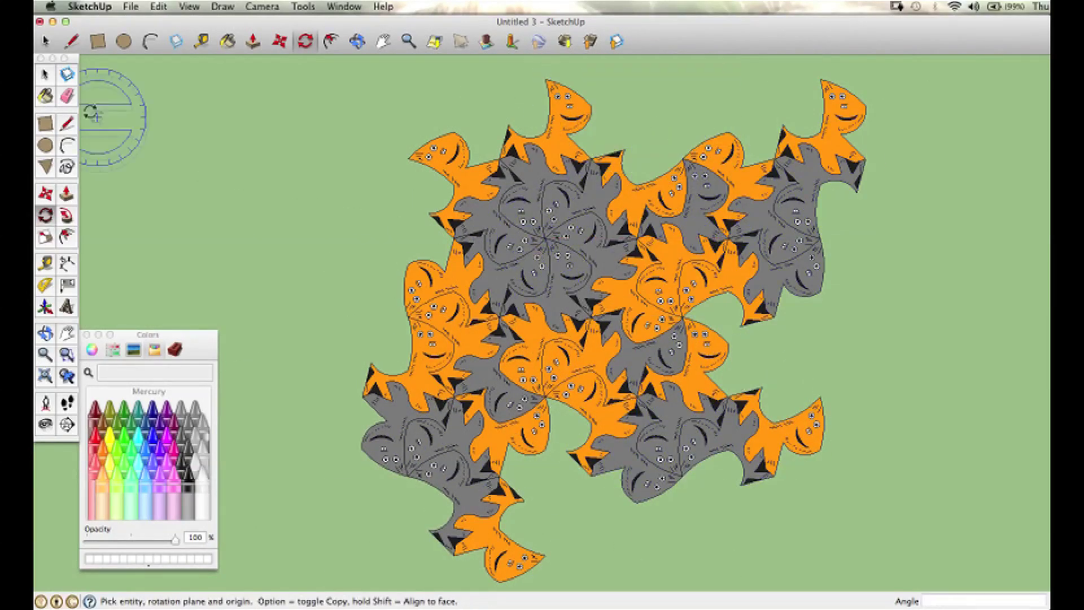
key("space")
Step: Rotate-copy the right-hand tile group about the central star by 60° and -60°
left_click_drag(644, 65, 920, 412)
key("q")
left_click(545, 239)
key("alt")
type("60")
key("Return")
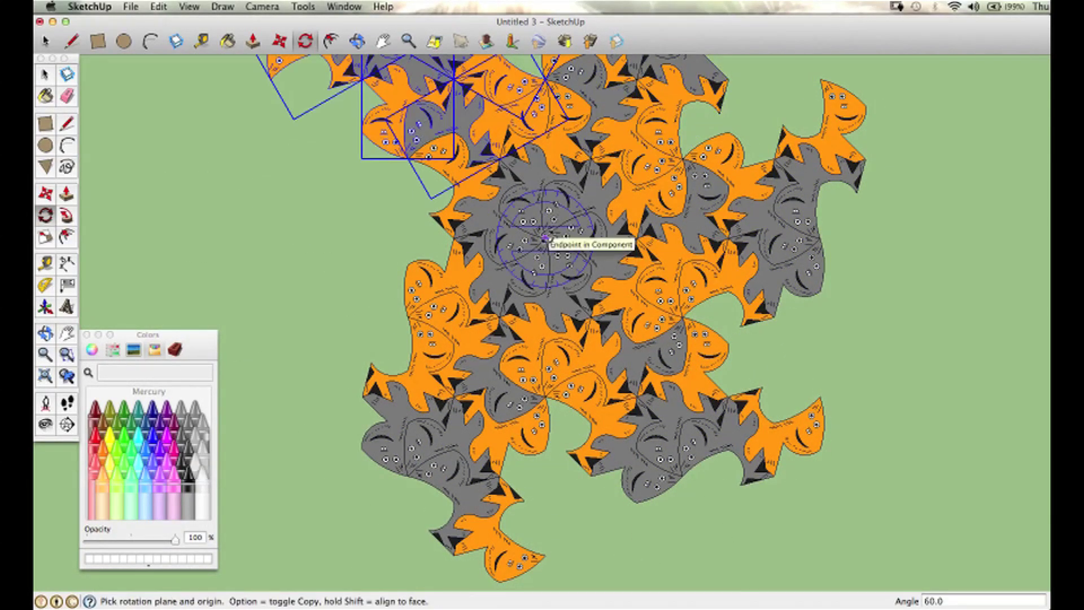
left_click(545, 238)
type("-60")
key("Return")
key("space")
Step: Rotate-copy the small left tile group by about 60°
left_click(258, 355)
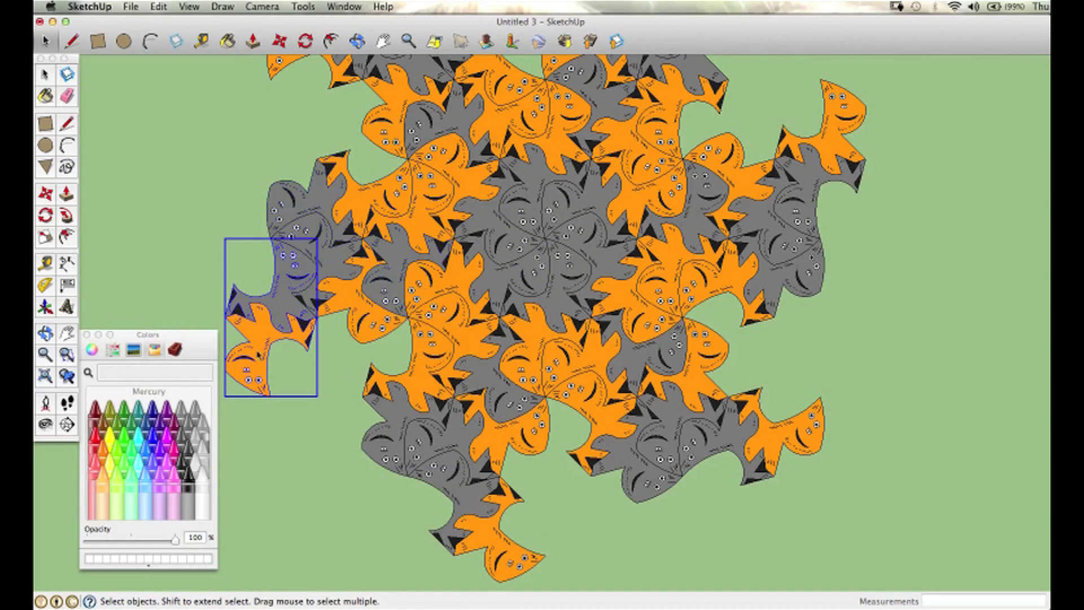
key("q")
scroll(305, 367, "up", 3)
left_click(381, 403)
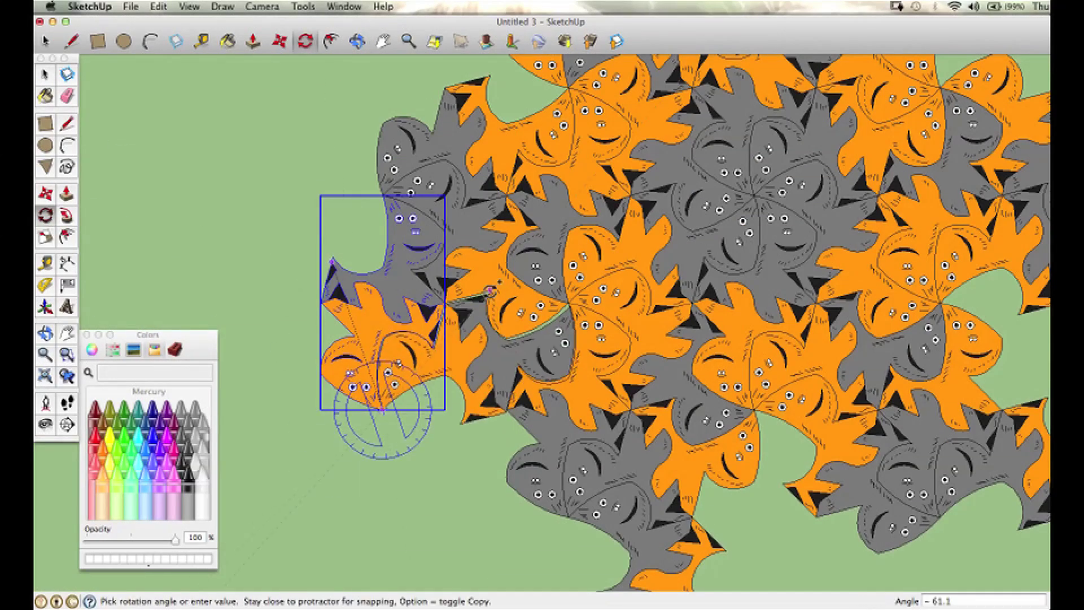
key("alt")
Step: Rotate-copy the next tile group about 120° upward around the star centre
left_click(428, 375)
key("space")
key("q")
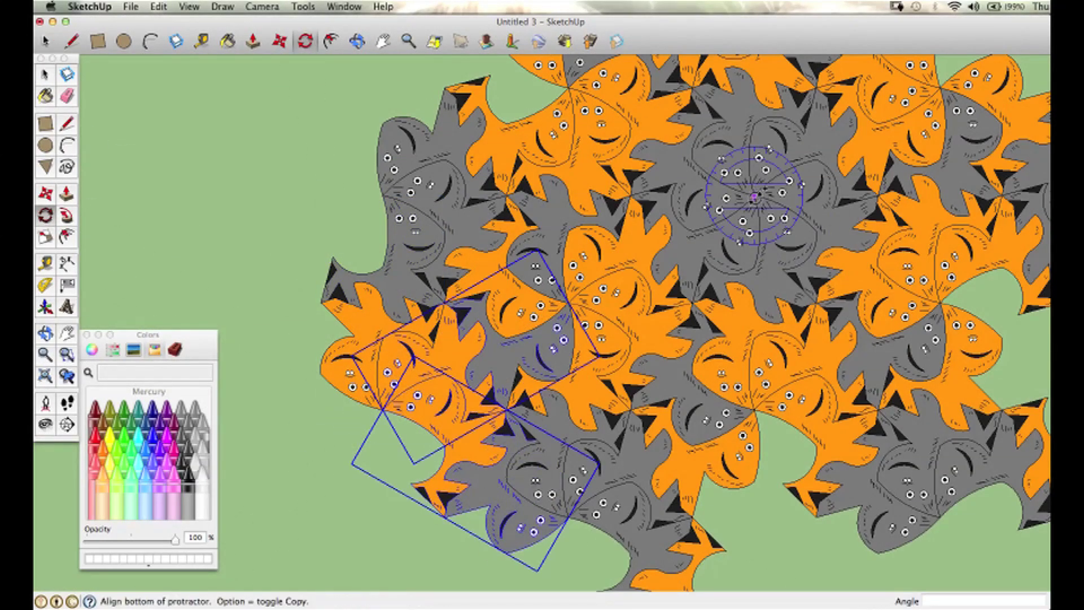
left_click(754, 195)
key("alt")
left_click(802, 226)
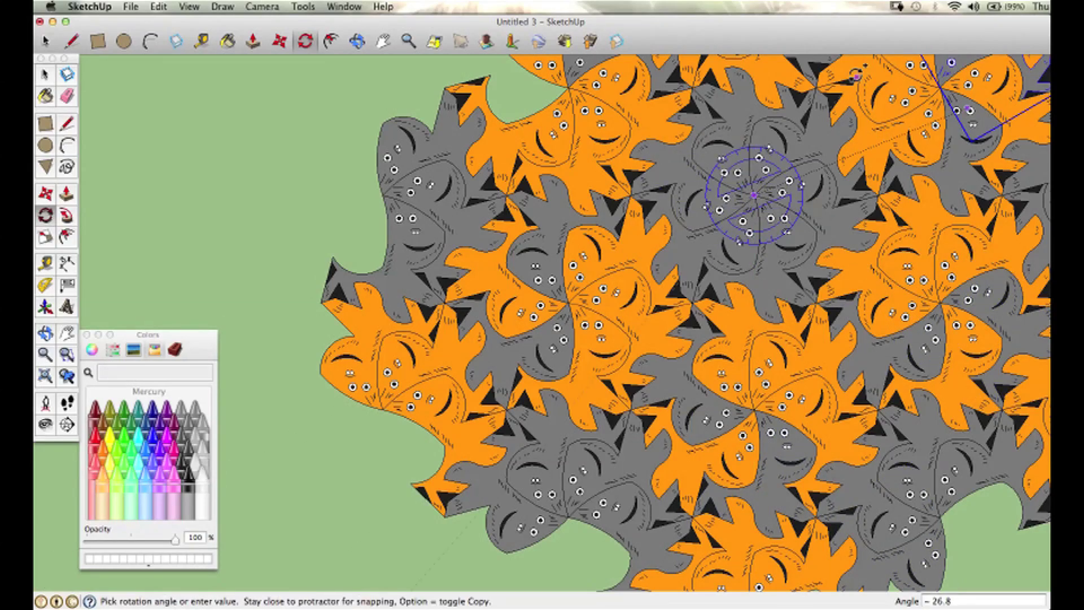
left_click(754, 141)
middle_click_drag(754, 195, 726, 338, "shift")
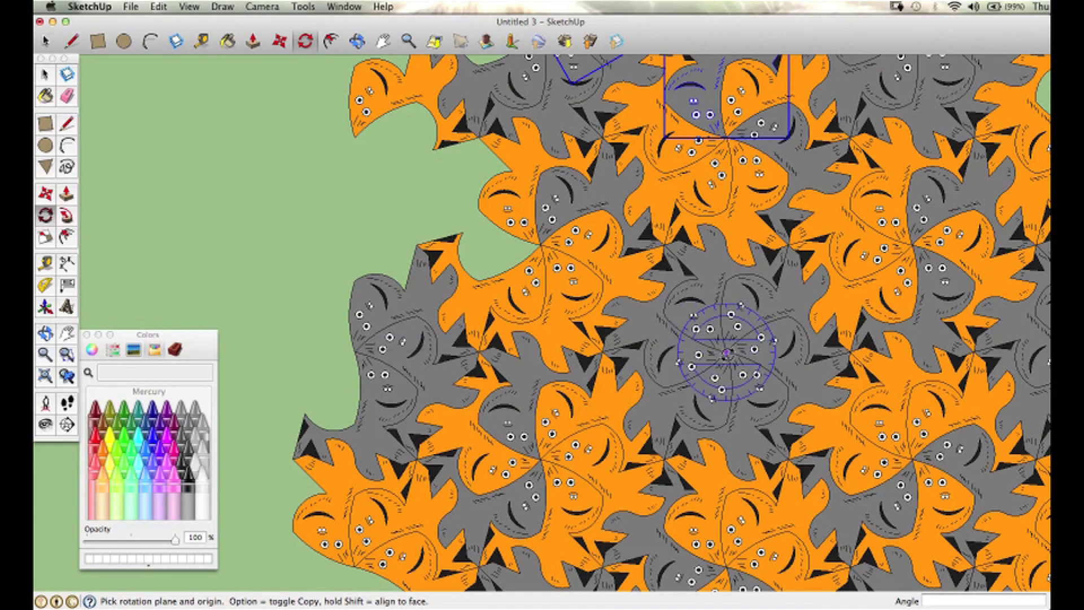
Step: Place another 60° rotated copy on the left around the star centre
left_click(727, 351)
left_click(725, 111)
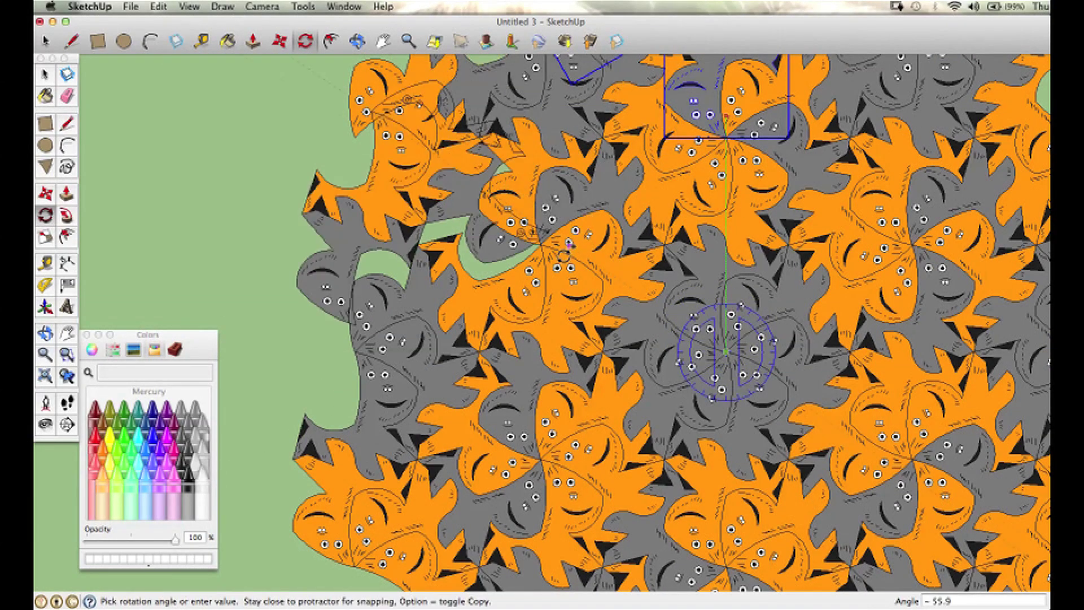
left_click(546, 253)
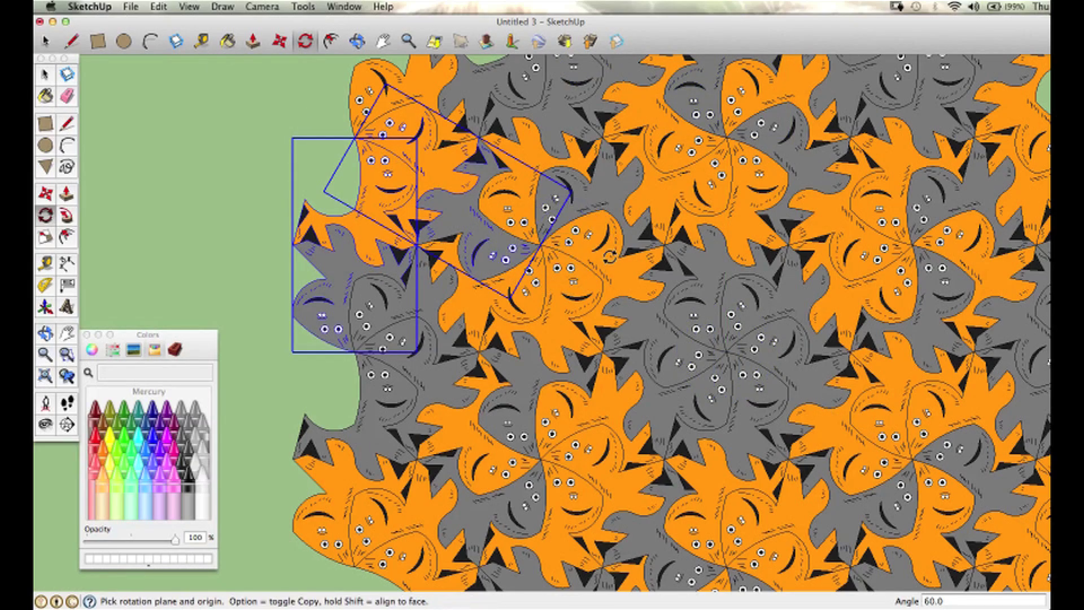
key("h")
left_click_drag(804, 247, 676, 221)
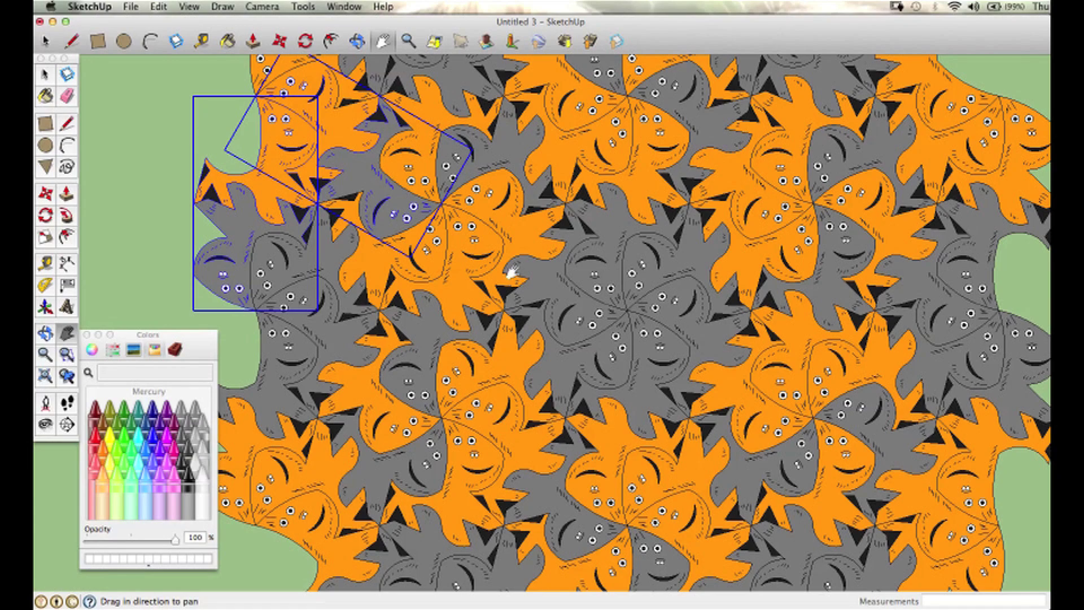
Step: Zoom and pan to centre the gray star of dogs, moving the Colors window bottom-left
key("z")
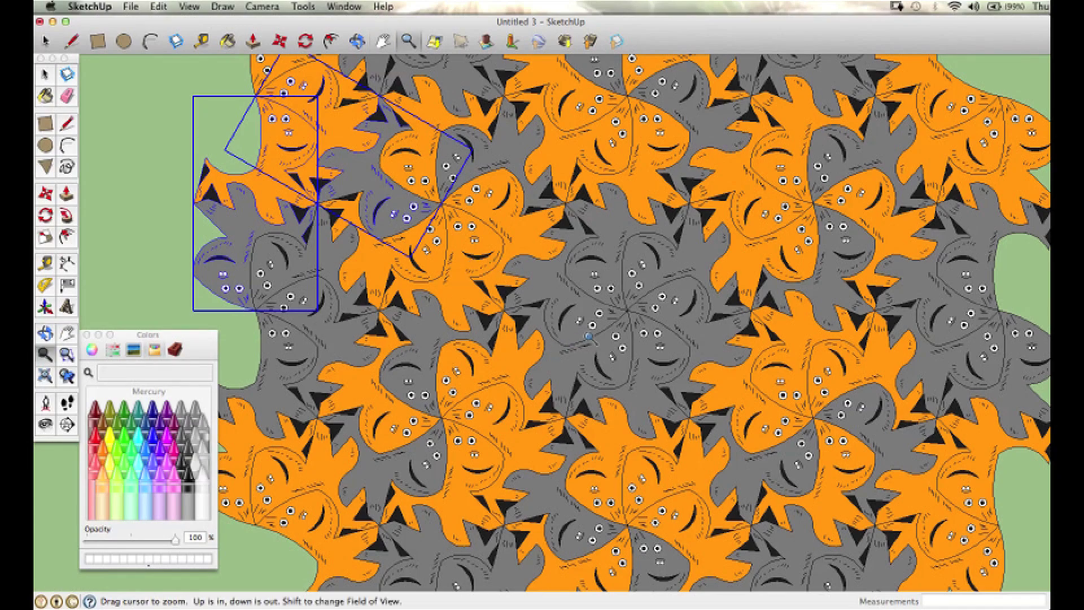
mouse_move(553, 327)
left_mouse_down()
mouse_move(626, 264)
mouse_move(632, 291)
mouse_move(463, 329)
mouse_move(532, 351)
mouse_move(503, 228)
mouse_move(511, 251)
mouse_move(558, 270)
mouse_move(576, 311)
mouse_move(570, 367)
mouse_move(565, 310)
left_mouse_up()
key("h")
key("z")
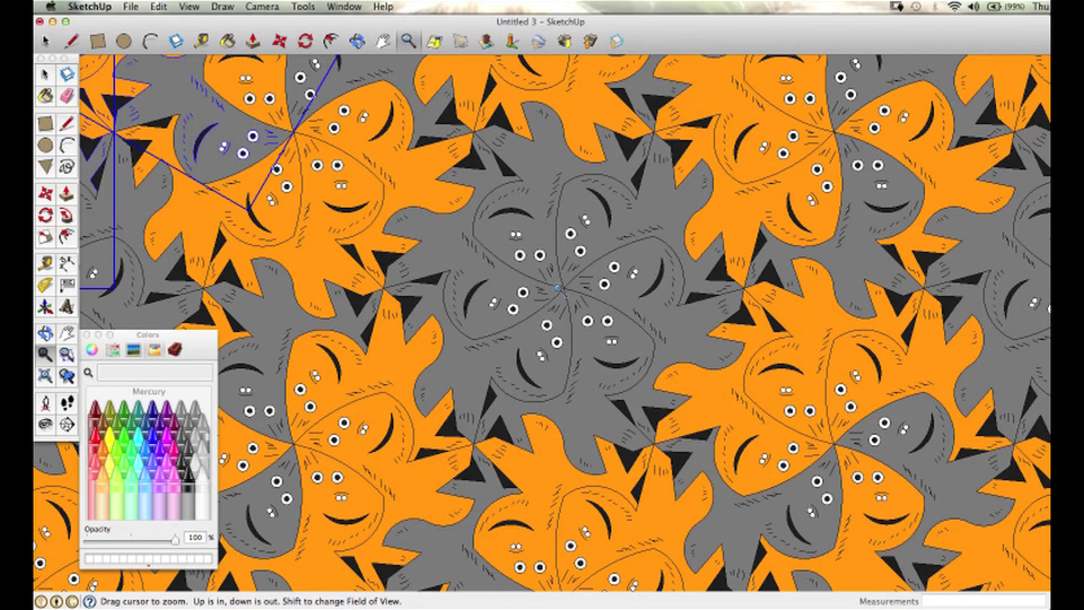
key("h")
left_click_drag(549, 271, 590, 287)
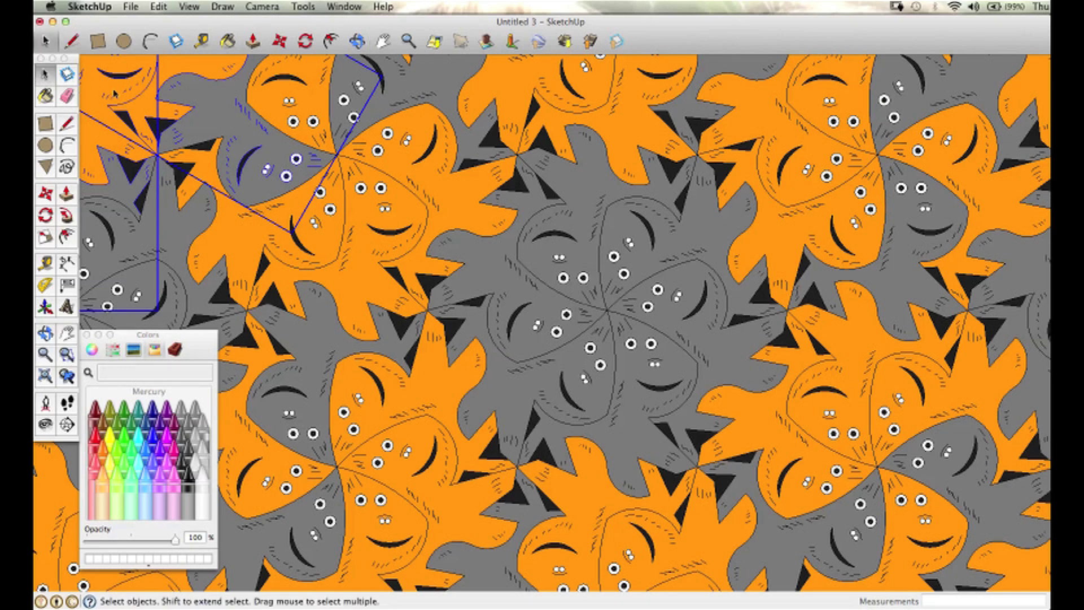
left_click_drag(201, 346, 117, 418)
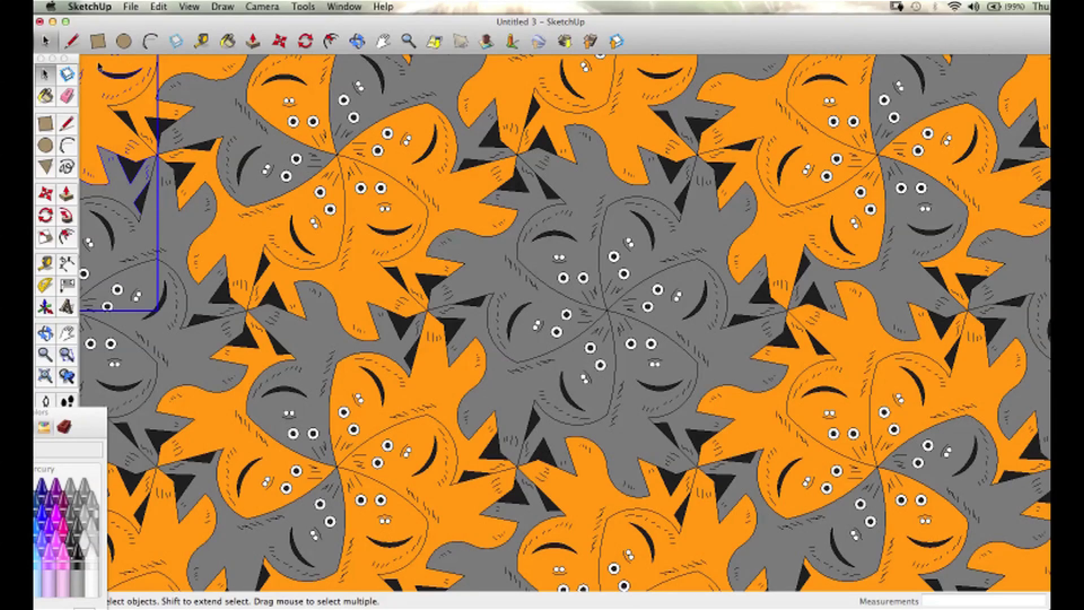
Step: Export the view as a PNG 2D graphic named 'doggies rot trans'
left_click(129, 6)
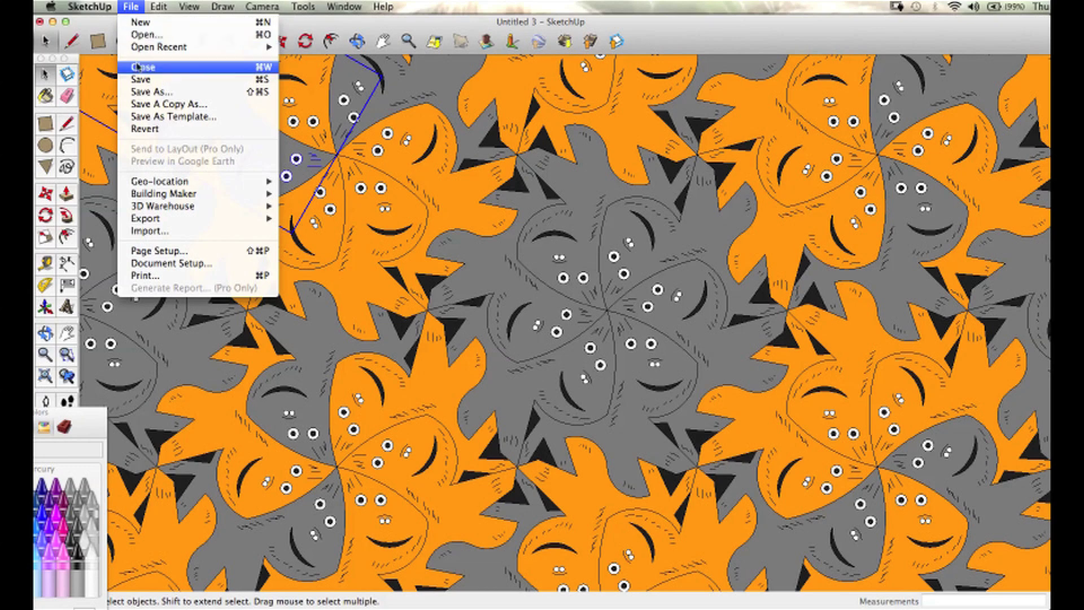
mouse_move(154, 220)
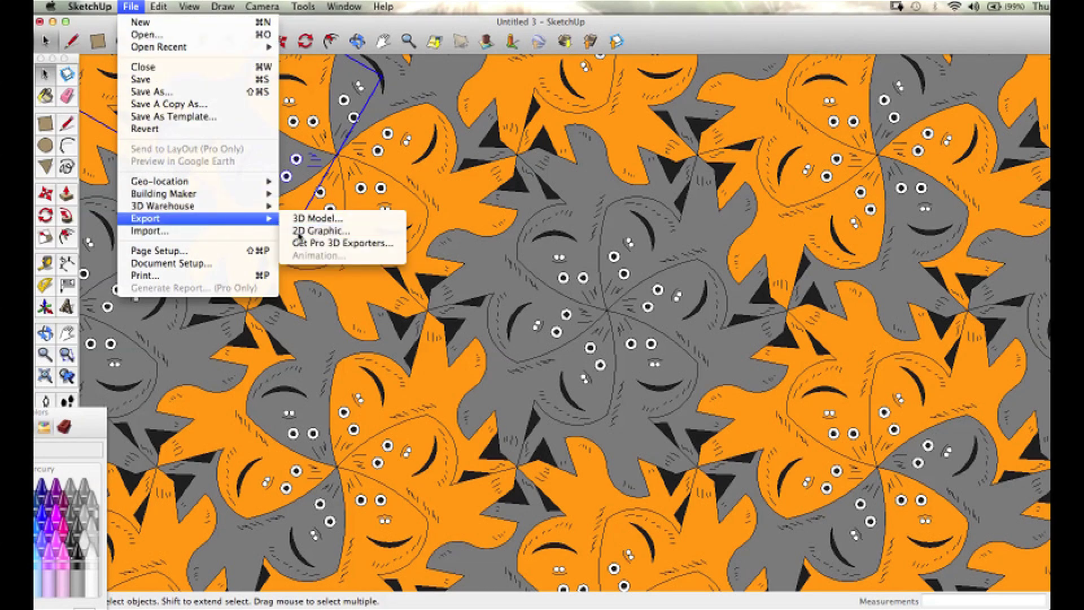
left_click(298, 231)
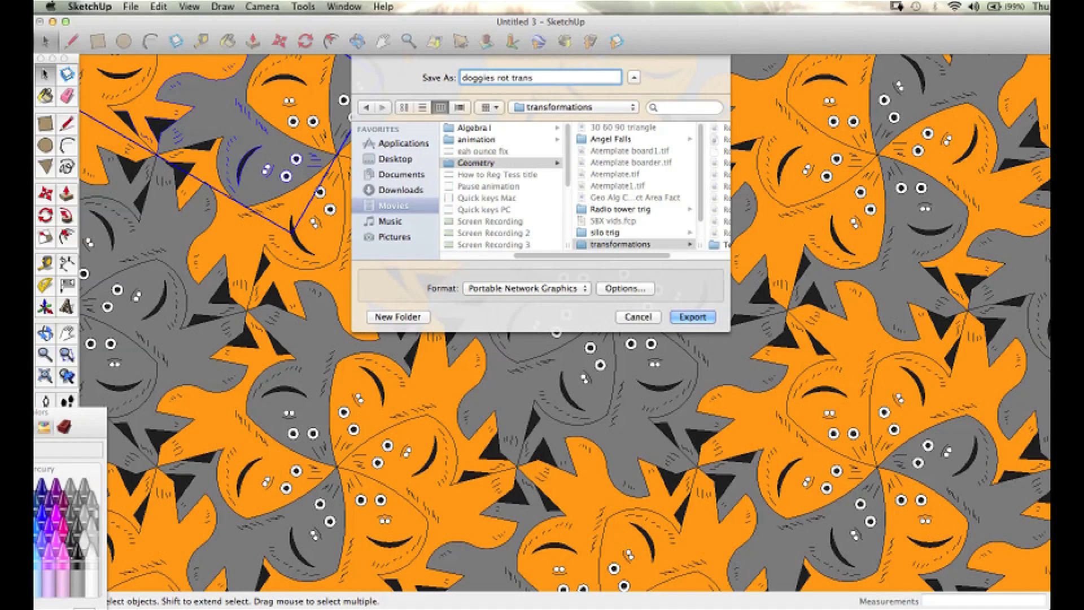
left_click(564, 290)
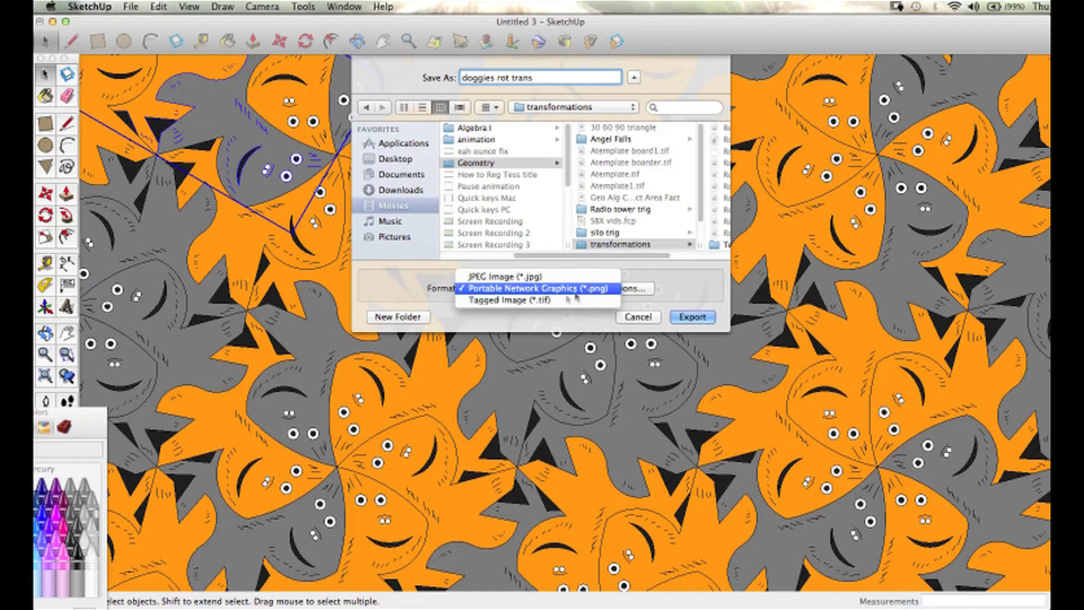
left_click(640, 287)
left_click(626, 317)
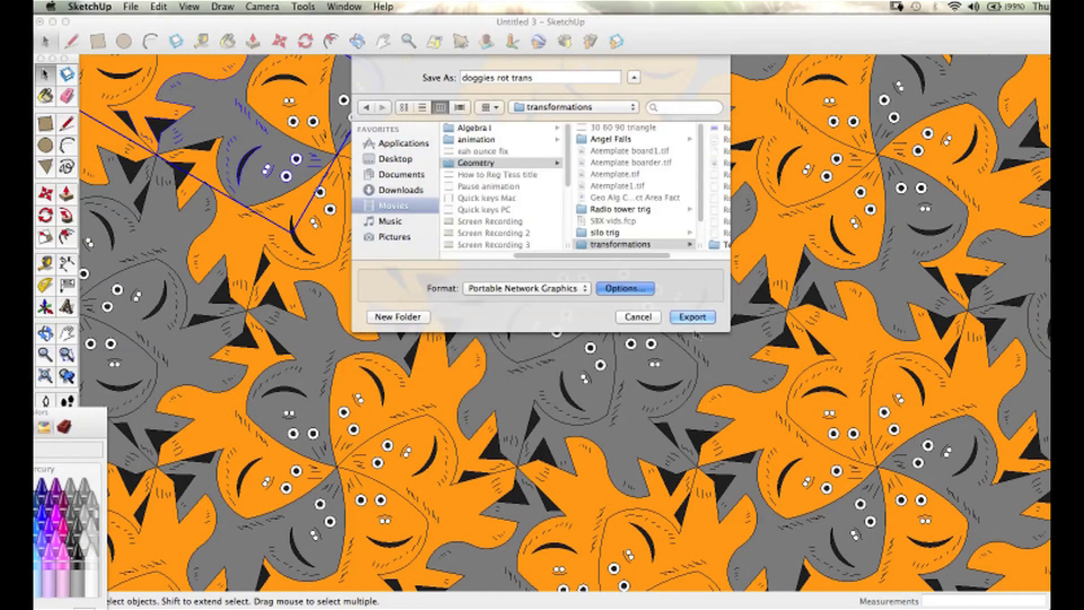
key("Return")
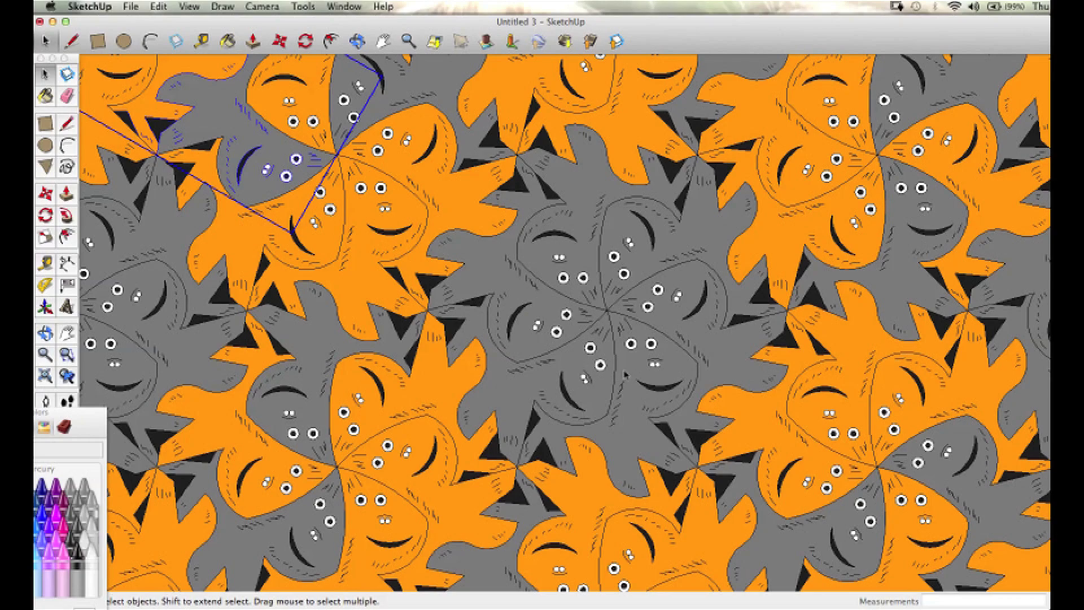
Step: Switch to the Orbit tool to tilt the dog tiling into perspective
key("o")
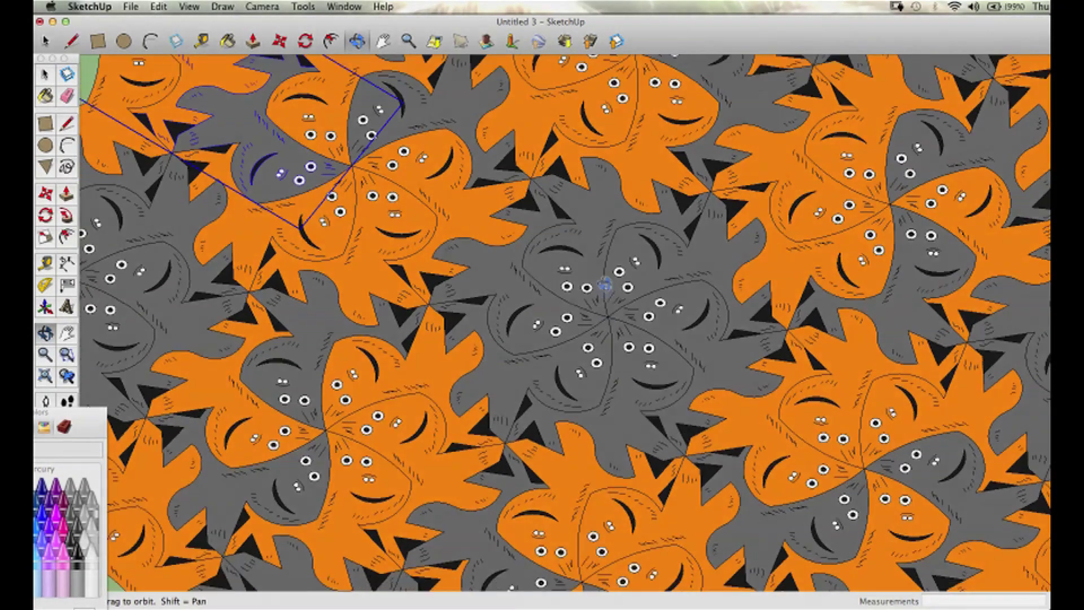